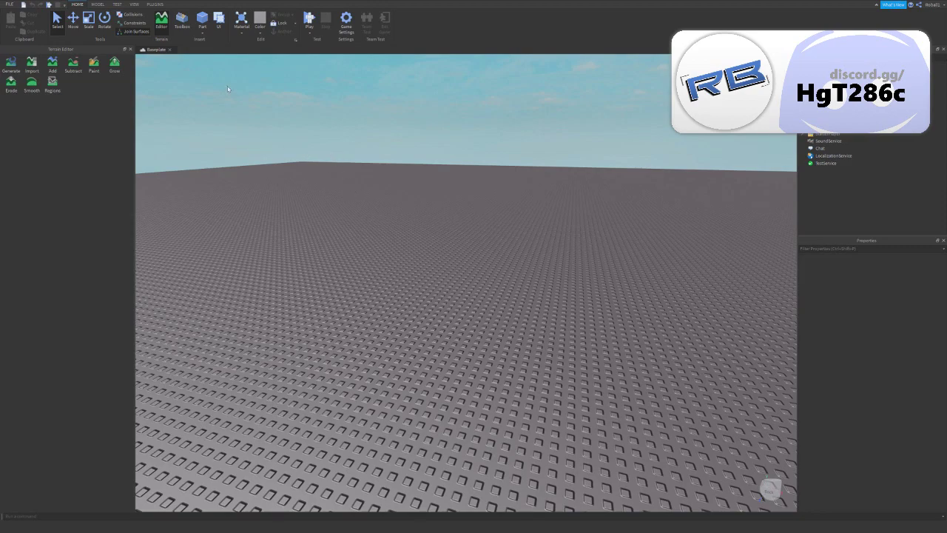
Insert a block part onto the baseplate.
{"action": "right_click_drag", "start_coordinate": [251, 121], "coordinate": [248, 110]}
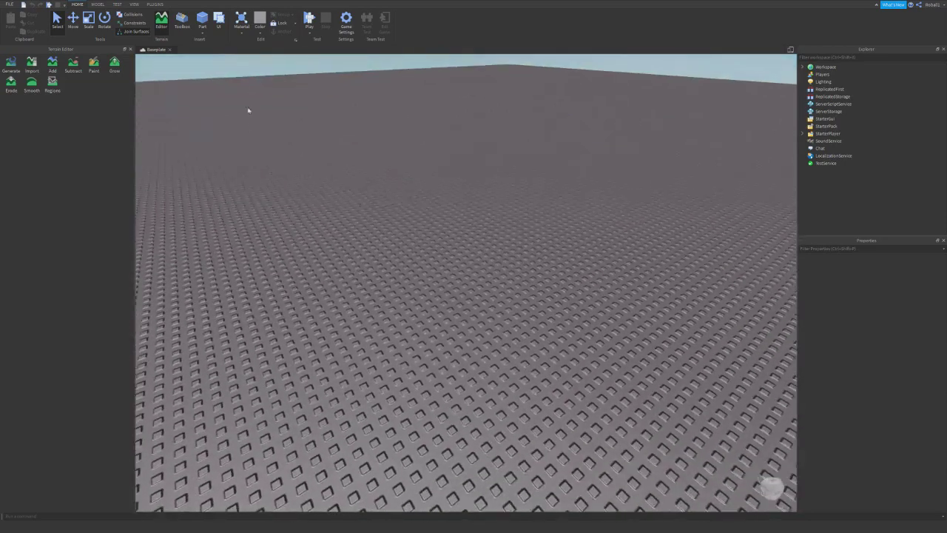
{"action": "left_click", "coordinate": [202, 20]}
{"action": "left_click_drag", "start_coordinate": [448, 272], "coordinate": [350, 237]}
{"action": "key", "text": "f"}
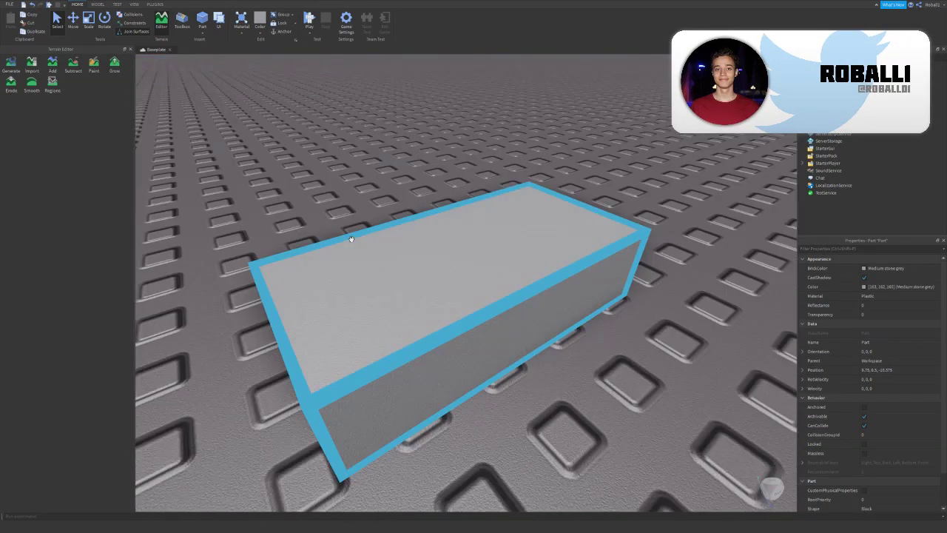
{"action": "scroll", "coordinate": [350, 238], "scroll_direction": "down", "scroll_amount": 3}
{"action": "right_click_drag", "start_coordinate": [350, 238], "coordinate": [294, 136]}
{"action": "scroll", "coordinate": [294, 135], "scroll_direction": "down", "scroll_amount": 2}
Scale the block part taller and wider until it forms a roughly cubic box.
{"action": "key", "text": "ctrl+3"}
{"action": "left_click_drag", "start_coordinate": [462, 225], "coordinate": [463, 151]}
{"action": "scroll", "coordinate": [456, 179], "scroll_direction": "down", "scroll_amount": 1}
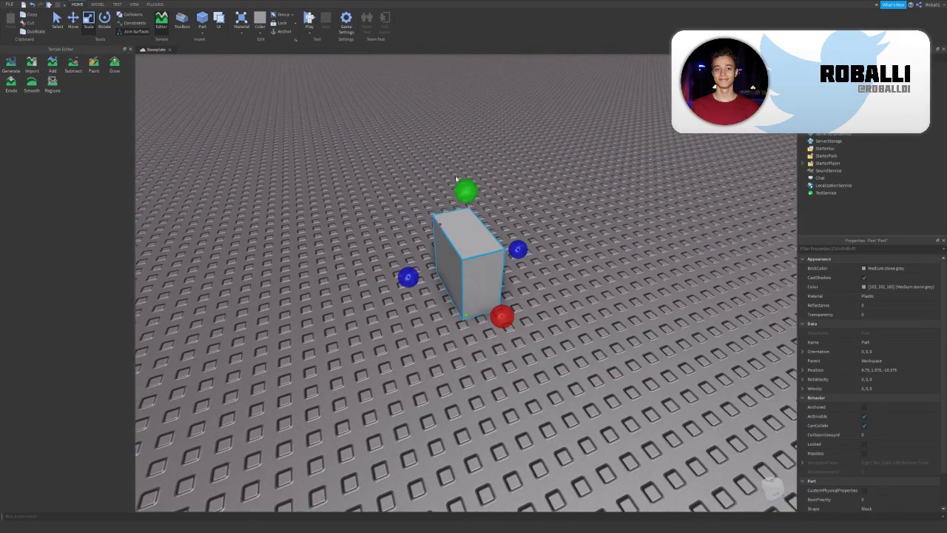
{"action": "left_click_drag", "start_coordinate": [412, 273], "coordinate": [359, 280]}
{"action": "left_click_drag", "start_coordinate": [480, 328], "coordinate": [484, 336]}
{"action": "left_click_drag", "start_coordinate": [443, 215], "coordinate": [439, 174]}
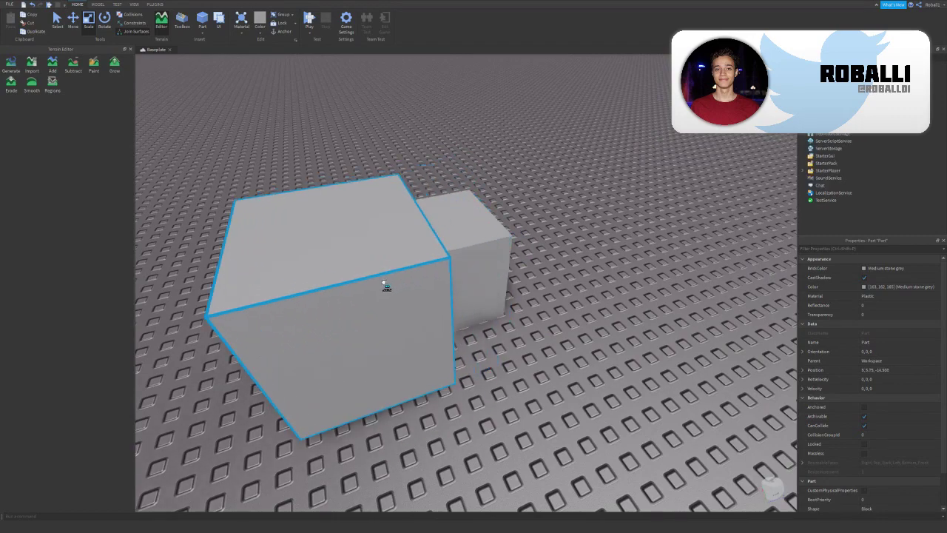
Delete the misplaced copy beside the block and duplicate the original block instead.
{"action": "mouse_move", "coordinate": [384, 284]}
{"action": "left_mouse_down"}
{"action": "mouse_move", "coordinate": [317, 278]}
{"action": "mouse_move", "coordinate": [371, 280]}
{"action": "left_mouse_up"}
{"action": "key", "text": "Delete"}
{"action": "left_click", "coordinate": [442, 279]}
{"action": "key", "text": "ctrl+c"}
{"action": "key", "text": "ctrl+v"}
Shape the duplicate into a thin slab and seat it on top of the block.
{"action": "left_click_drag", "start_coordinate": [441, 175], "coordinate": [456, 130]}
{"action": "key", "text": "ctrl+2"}
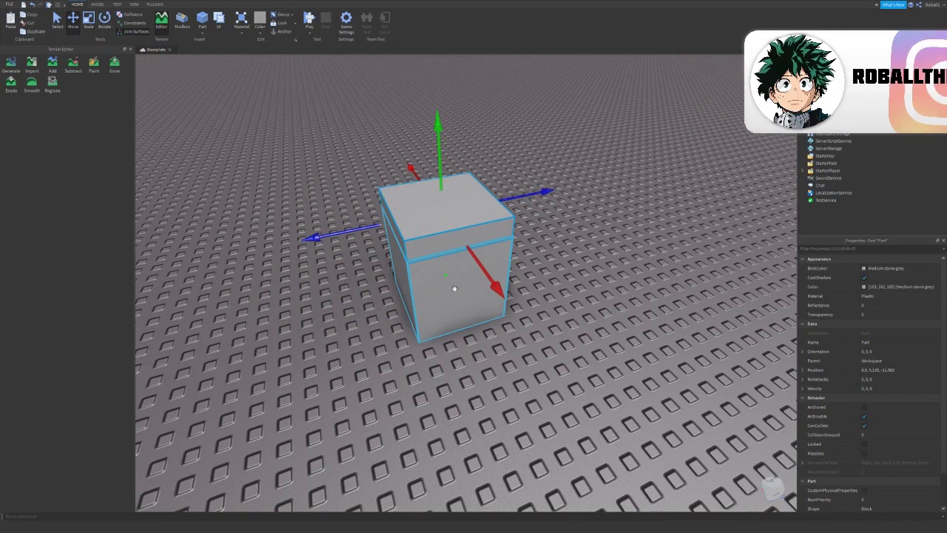
{"action": "scroll", "coordinate": [454, 289], "scroll_direction": "up", "scroll_amount": 5}
{"action": "right_click_drag", "start_coordinate": [454, 288], "coordinate": [456, 299]}
{"action": "scroll", "coordinate": [461, 319], "scroll_direction": "down", "scroll_amount": 5}
{"action": "scroll", "coordinate": [481, 335], "scroll_direction": "down", "scroll_amount": 5}
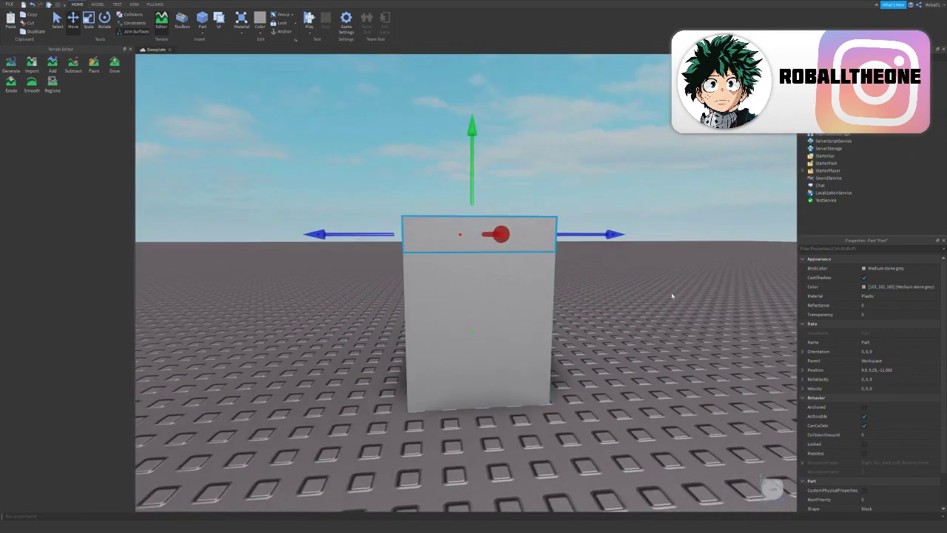
Set the top slab's BrickColor to Parsley green and its material to Grass.
{"action": "left_click", "coordinate": [863, 268]}
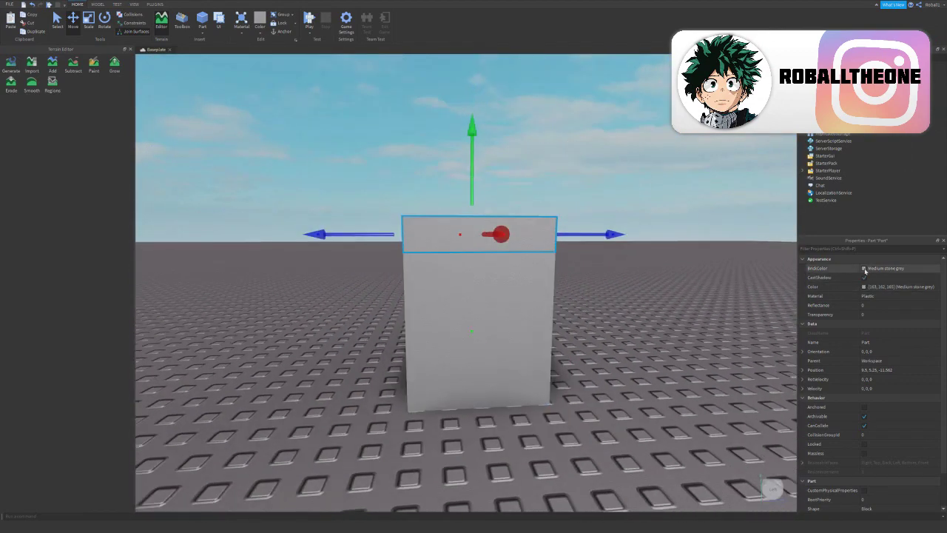
{"action": "left_click", "coordinate": [831, 299]}
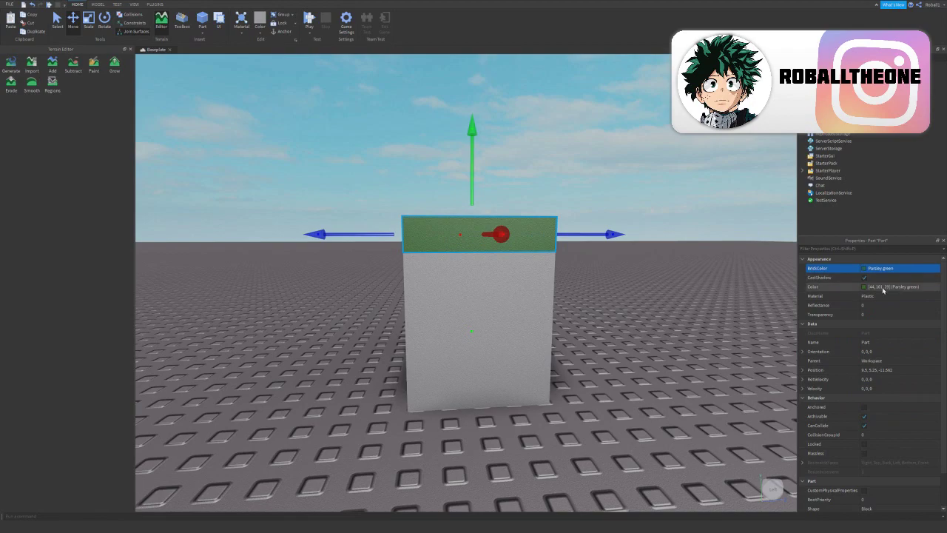
{"action": "left_click", "coordinate": [880, 296]}
{"action": "key", "text": "g"}
{"action": "key", "text": "g"}
{"action": "key", "text": "g"}
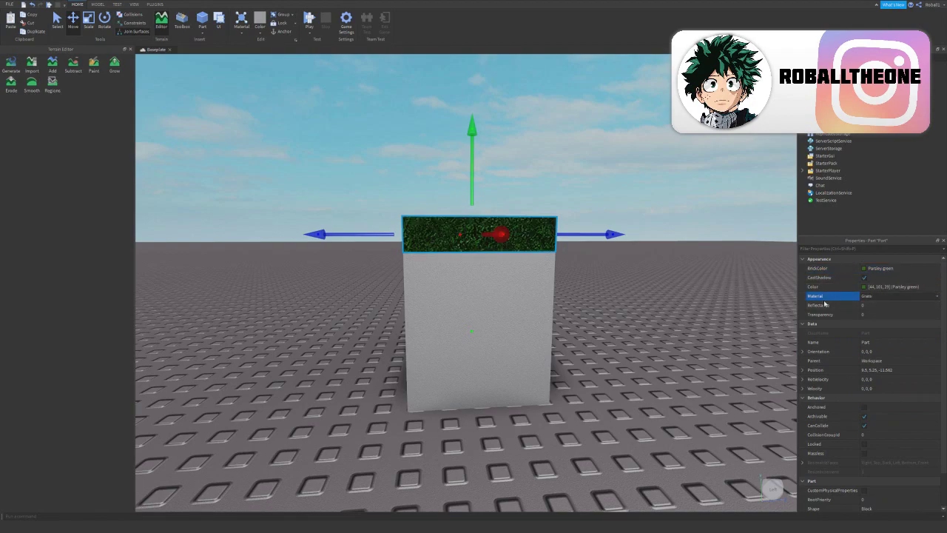
Give the lower block the Slate material and a dark brown colour.
{"action": "right_click_drag", "start_coordinate": [664, 277], "coordinate": [635, 284]}
{"action": "left_click", "coordinate": [635, 284]}
{"action": "left_click", "coordinate": [881, 296]}
{"action": "scroll", "coordinate": [881, 296], "scroll_direction": "down", "scroll_amount": 2}
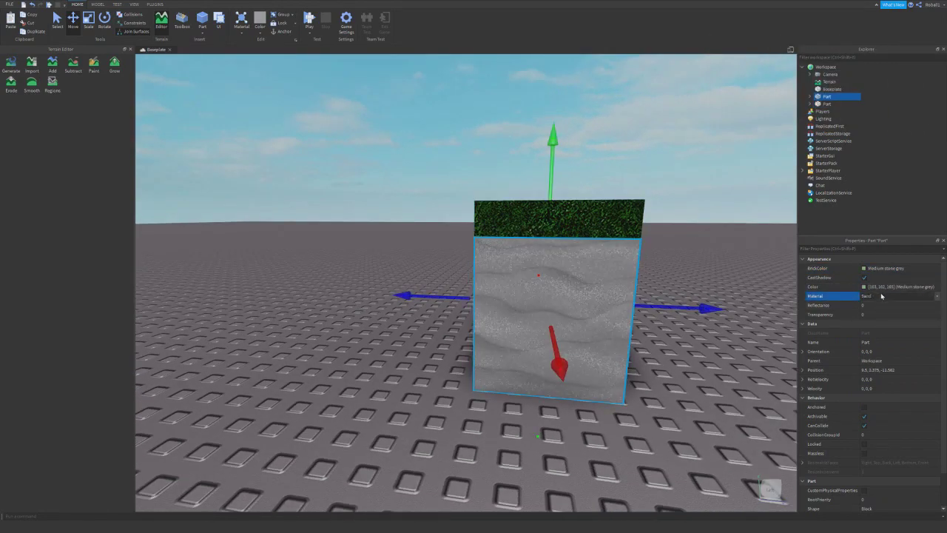
{"action": "left_click", "coordinate": [864, 286]}
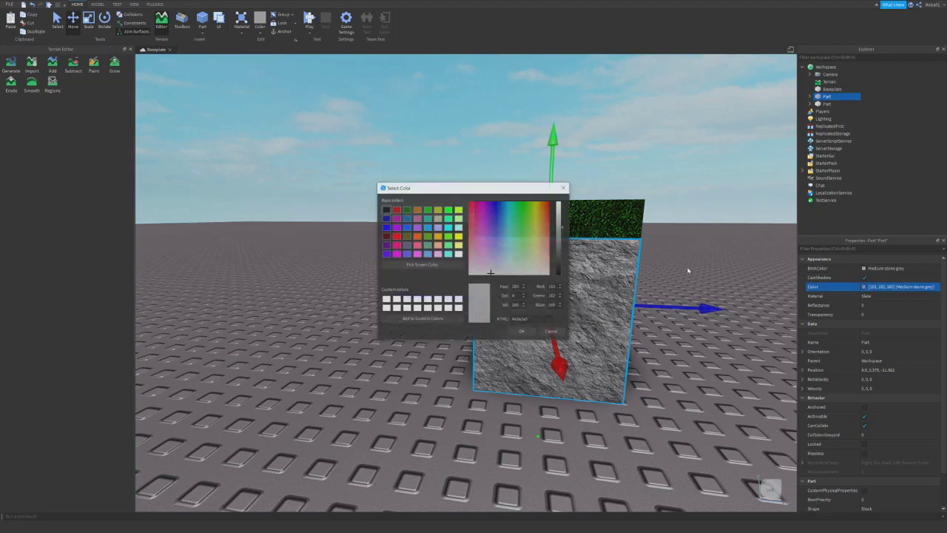
{"action": "left_click", "coordinate": [544, 236]}
{"action": "left_click_drag", "start_coordinate": [561, 228], "coordinate": [560, 239]}
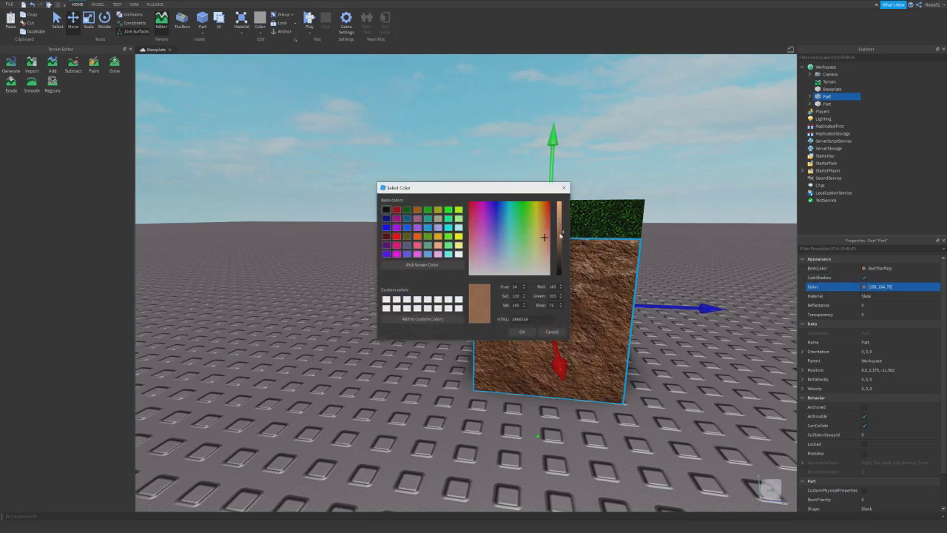
{"action": "left_click", "coordinate": [522, 331]}
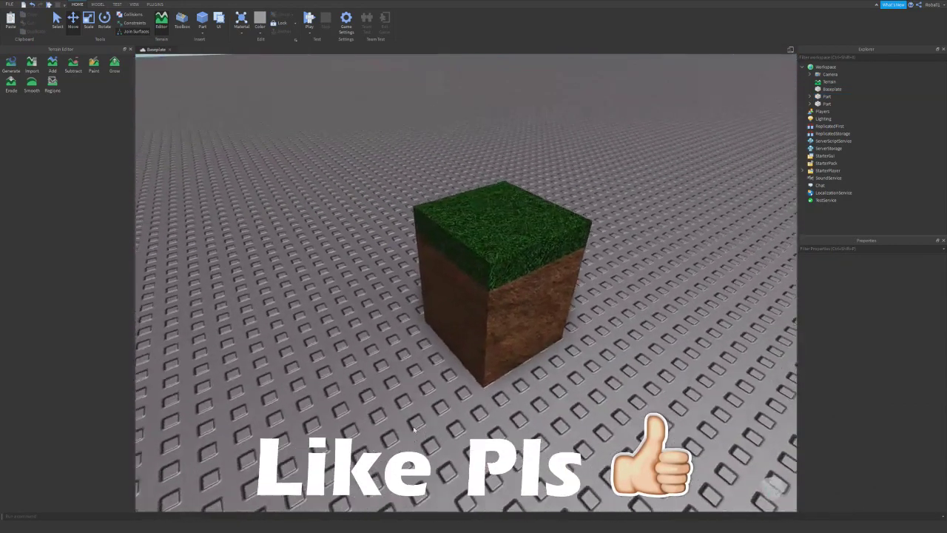
Select both parts of the grass block and delete them from the baseplate.
{"action": "scroll", "coordinate": [414, 432], "scroll_direction": "up", "scroll_amount": 5}
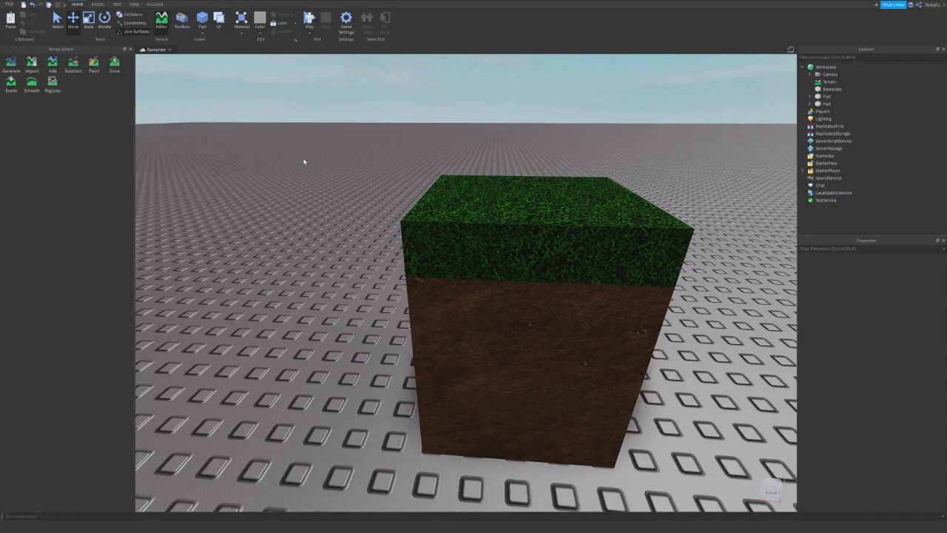
{"action": "right_click_drag", "start_coordinate": [285, 148], "coordinate": [355, 137]}
{"action": "scroll", "coordinate": [355, 138], "scroll_direction": "down", "scroll_amount": 5}
{"action": "left_click_drag", "start_coordinate": [355, 137], "coordinate": [592, 377]}
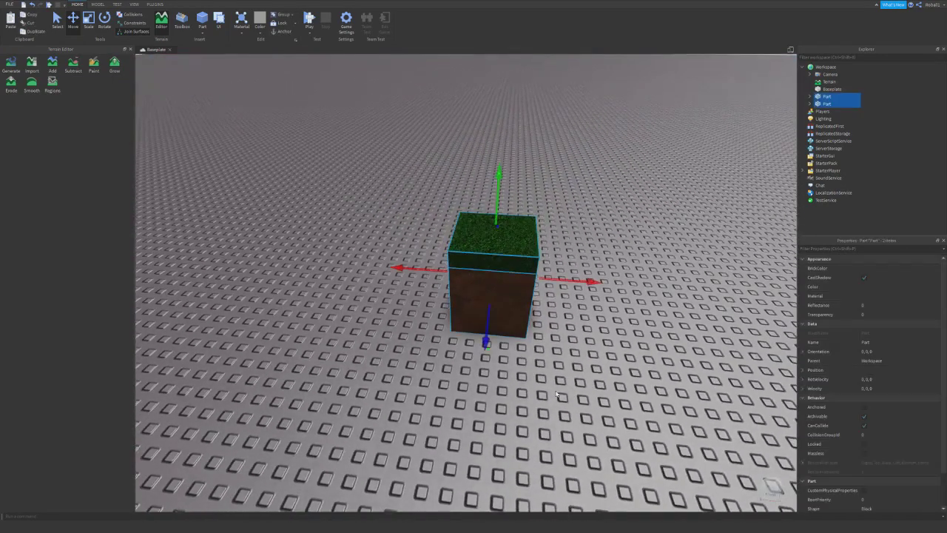
{"action": "key", "text": "Delete"}
{"action": "scroll", "coordinate": [253, 130], "scroll_direction": "down", "scroll_amount": 5}
Set the move snapping increment to 1 stud.
{"action": "left_click", "coordinate": [98, 5]}
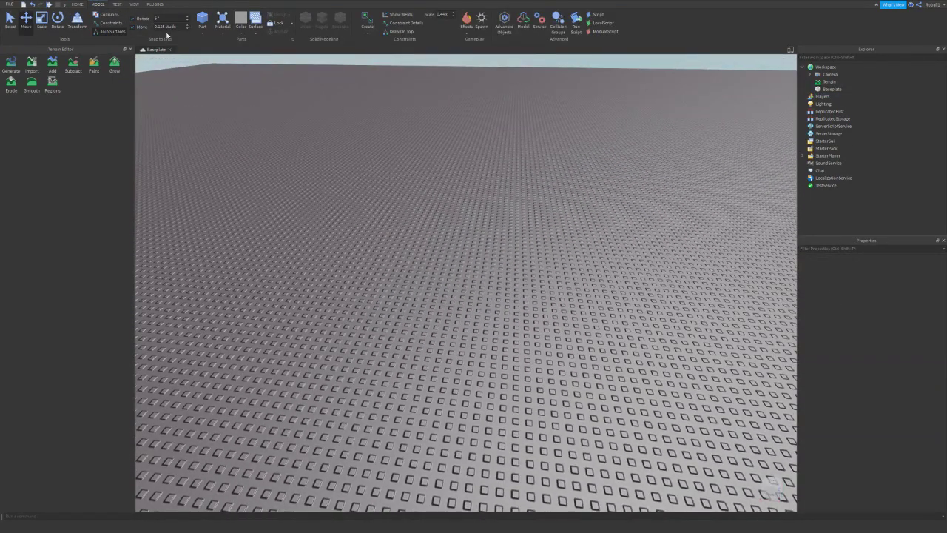
{"action": "left_click", "coordinate": [168, 27]}
{"action": "key", "text": "ctrl+a"}
{"action": "type", "text": "1"}
{"action": "key", "text": "Return"}
{"action": "key", "text": "Return"}
Close the Terrain Editor and toggle it on and off from the Home tools.
{"action": "left_click", "coordinate": [131, 49]}
{"action": "left_click", "coordinate": [74, 5]}
{"action": "right_click_drag", "start_coordinate": [168, 136], "coordinate": [168, 111]}
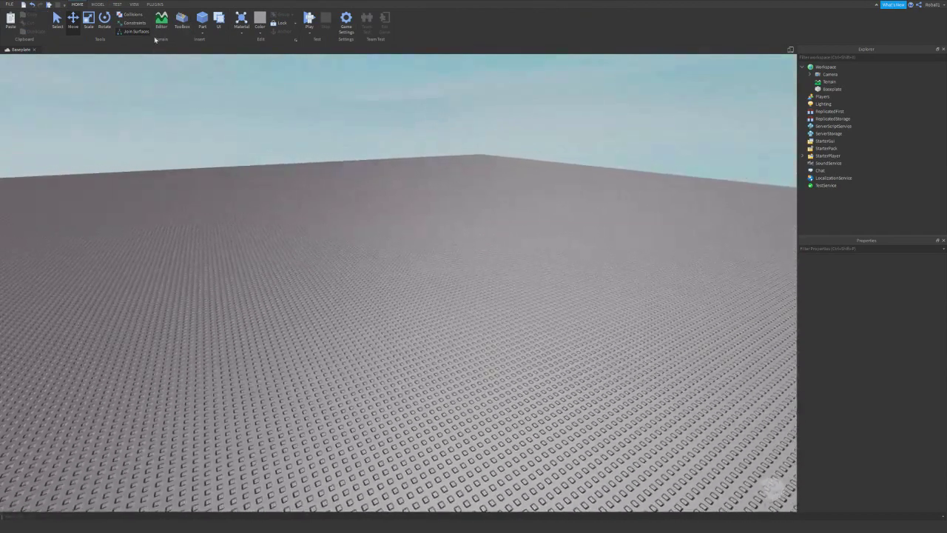
{"action": "left_click", "coordinate": [161, 23]}
{"action": "left_click", "coordinate": [161, 20]}
{"action": "left_click", "coordinate": [162, 20]}
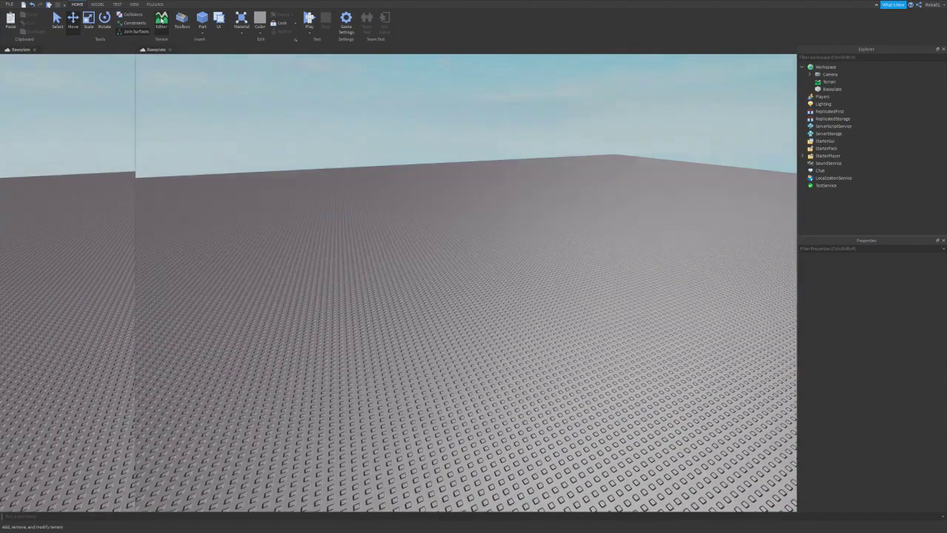
{"action": "left_click", "coordinate": [161, 21]}
Open the Terrain Editor from the View tools.
{"action": "left_click", "coordinate": [133, 5]}
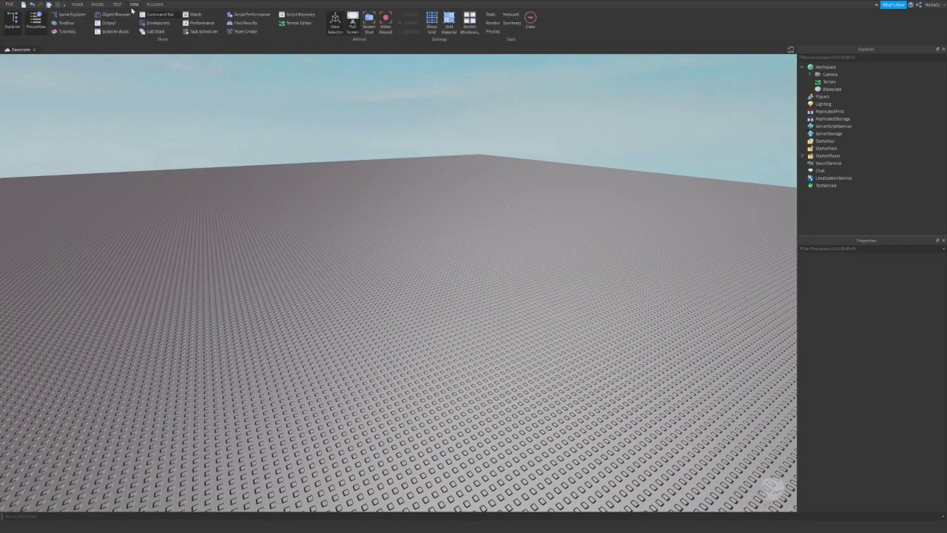
{"action": "left_click", "coordinate": [290, 27]}
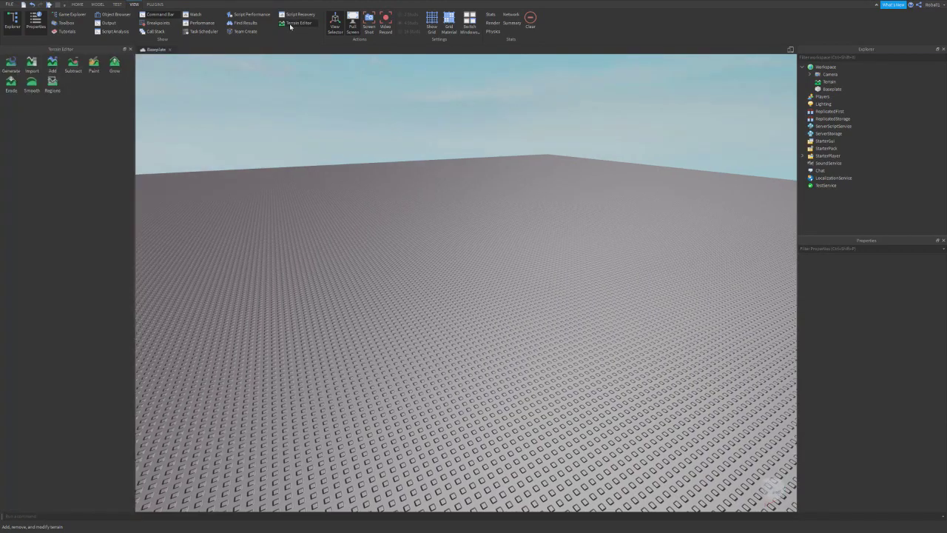
{"action": "left_click", "coordinate": [290, 27]}
{"action": "left_click", "coordinate": [291, 27]}
Examine the map, biome and material settings of the terrain Generate and Import tools.
{"action": "right_click_drag", "start_coordinate": [281, 196], "coordinate": [284, 185]}
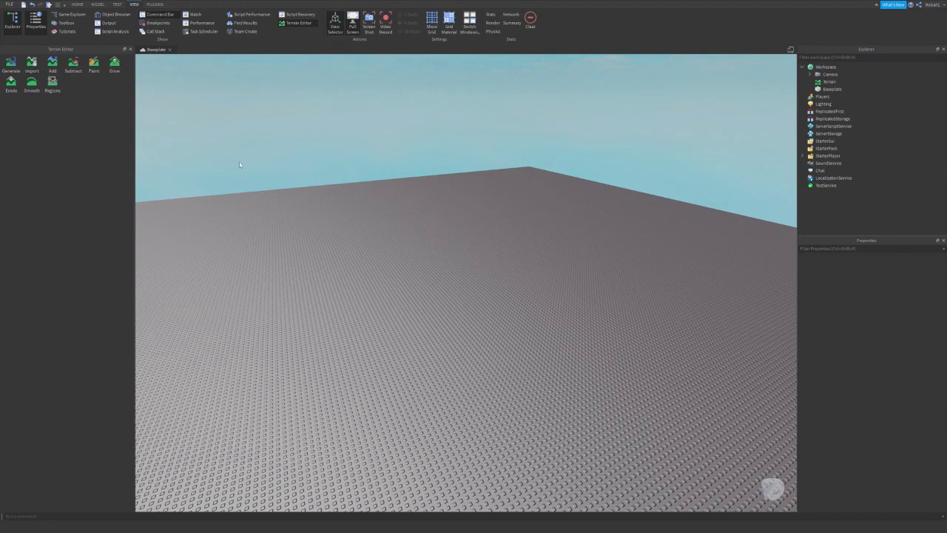
{"action": "right_click_drag", "start_coordinate": [239, 161], "coordinate": [241, 178]}
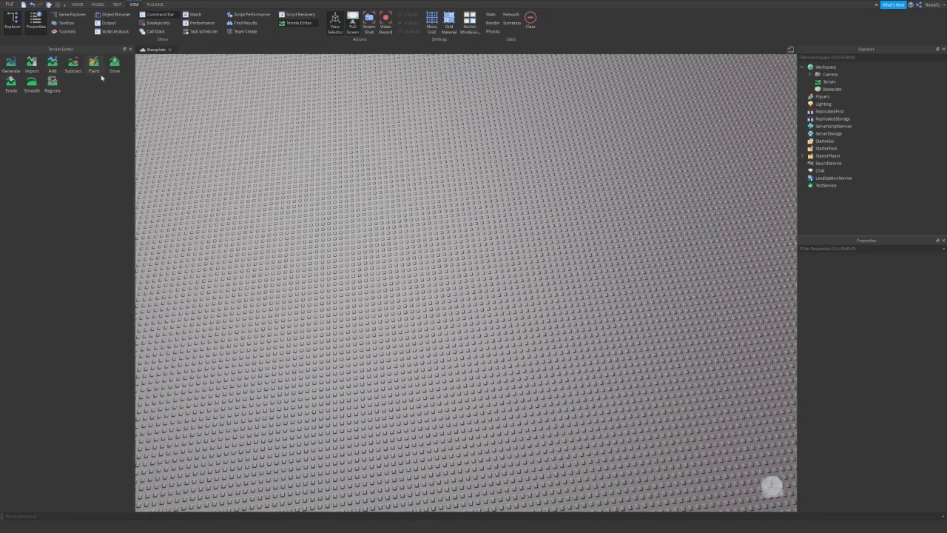
{"action": "left_click", "coordinate": [11, 69]}
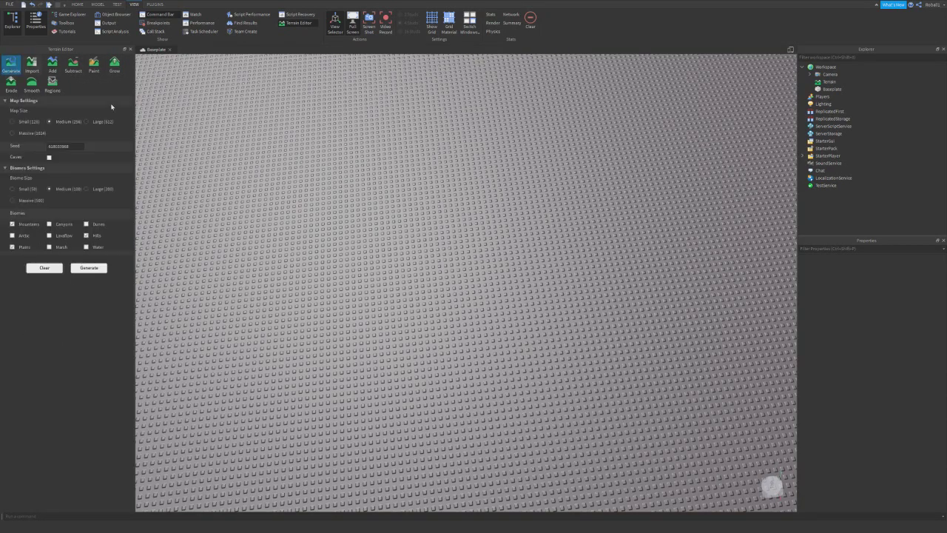
{"action": "scroll", "coordinate": [464, 253], "scroll_direction": "down", "scroll_amount": 5}
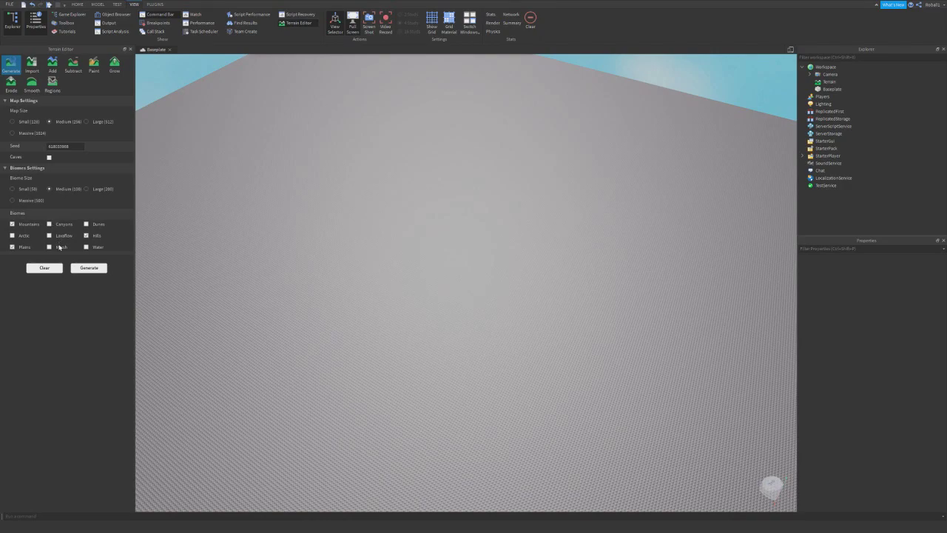
{"action": "left_click", "coordinate": [12, 66]}
{"action": "left_click", "coordinate": [32, 65]}
{"action": "right_click_drag", "start_coordinate": [270, 268], "coordinate": [271, 268]}
{"action": "right_click_drag", "start_coordinate": [266, 154], "coordinate": [266, 154]}
{"action": "left_click", "coordinate": [27, 63]}
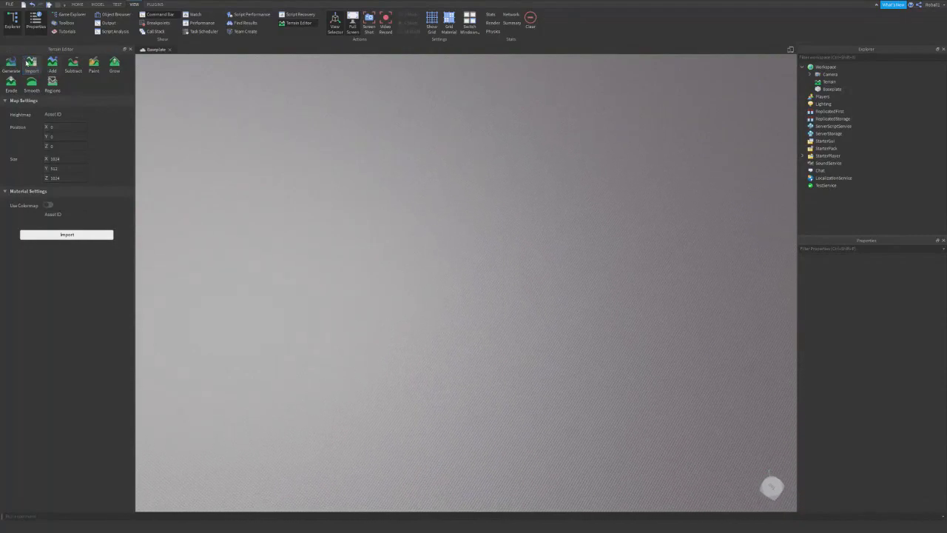
{"action": "left_click", "coordinate": [33, 65]}
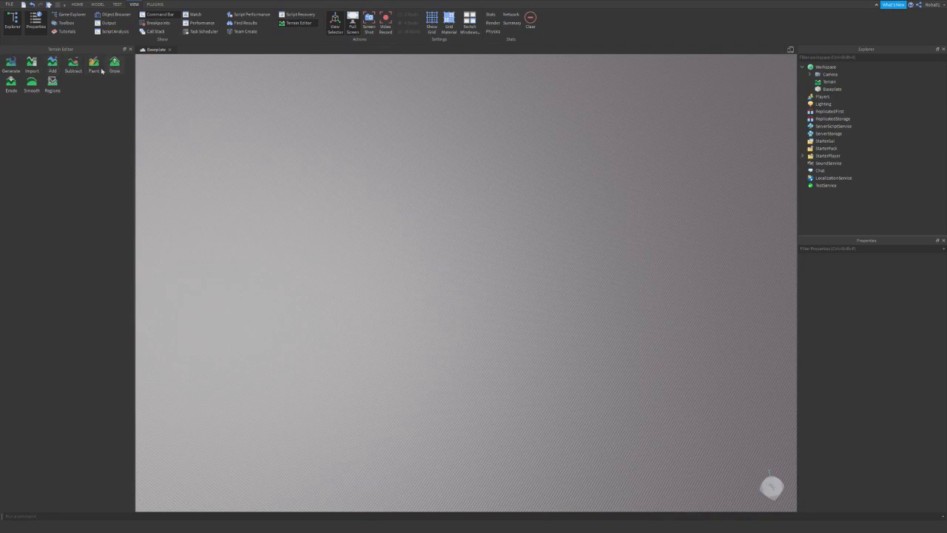
Activate the terrain Add tool and increase its brush size to nearly the maximum.
{"action": "left_click", "coordinate": [51, 63]}
{"action": "right_click_drag", "start_coordinate": [332, 294], "coordinate": [330, 292]}
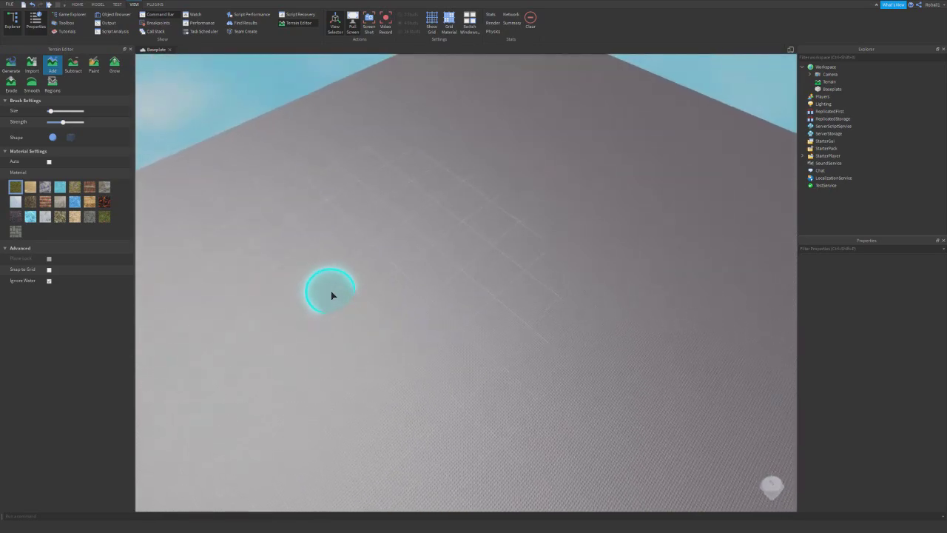
{"action": "key", "text": "w"}
{"action": "right_click_drag", "start_coordinate": [171, 155], "coordinate": [184, 155]}
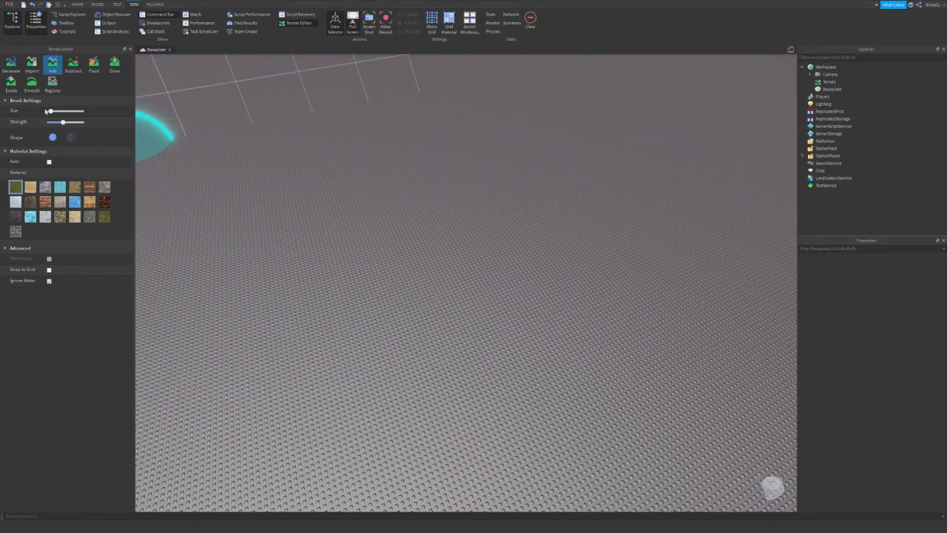
{"action": "left_click_drag", "start_coordinate": [45, 111], "coordinate": [81, 111]}
{"action": "scroll", "coordinate": [459, 294], "scroll_direction": "up", "scroll_amount": 5}
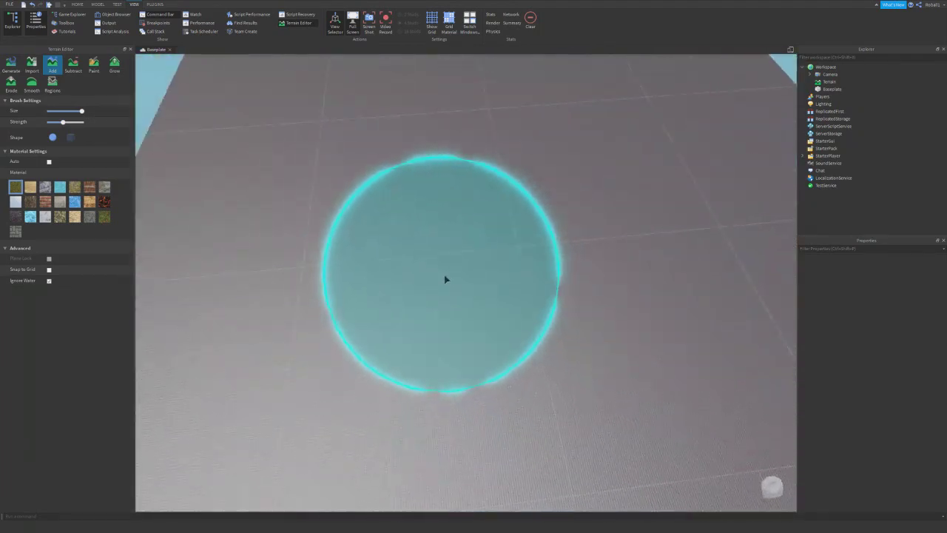
{"action": "scroll", "coordinate": [446, 279], "scroll_direction": "down", "scroll_amount": 5}
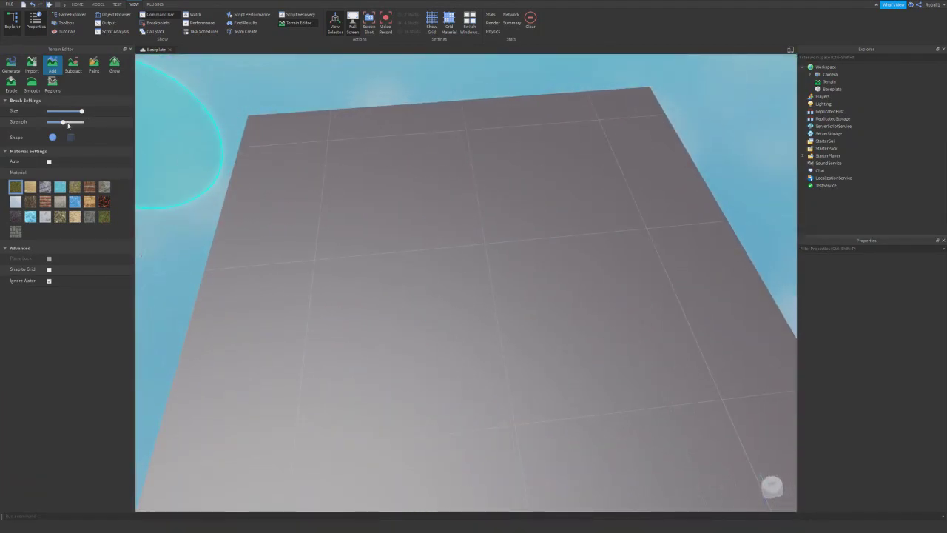
Raise the Add brush strength to the maximum and place a grass mound on the baseplate.
{"action": "left_click_drag", "start_coordinate": [64, 122], "coordinate": [125, 117]}
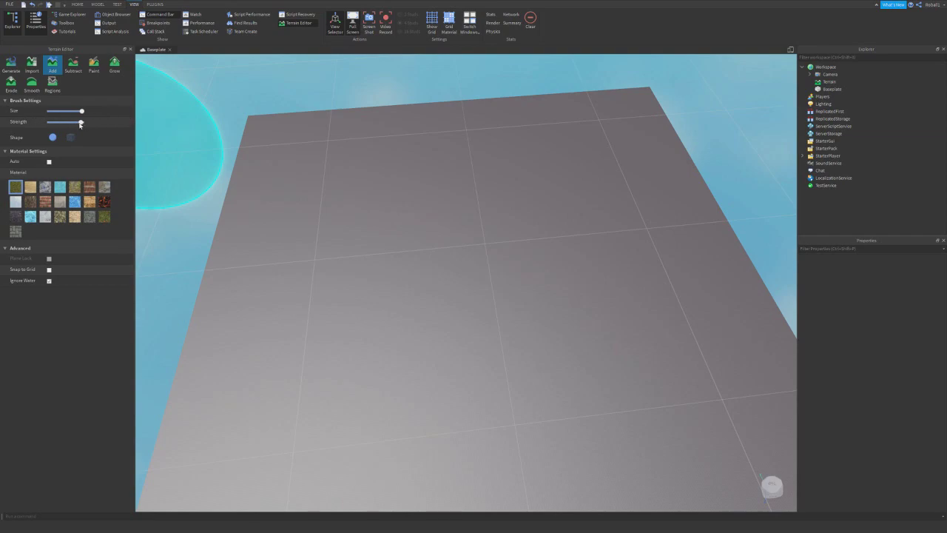
{"action": "mouse_move", "coordinate": [81, 122]}
{"action": "left_mouse_down"}
{"action": "mouse_move", "coordinate": [68, 122]}
{"action": "mouse_move", "coordinate": [86, 124]}
{"action": "left_mouse_up"}
{"action": "left_click", "coordinate": [348, 213]}
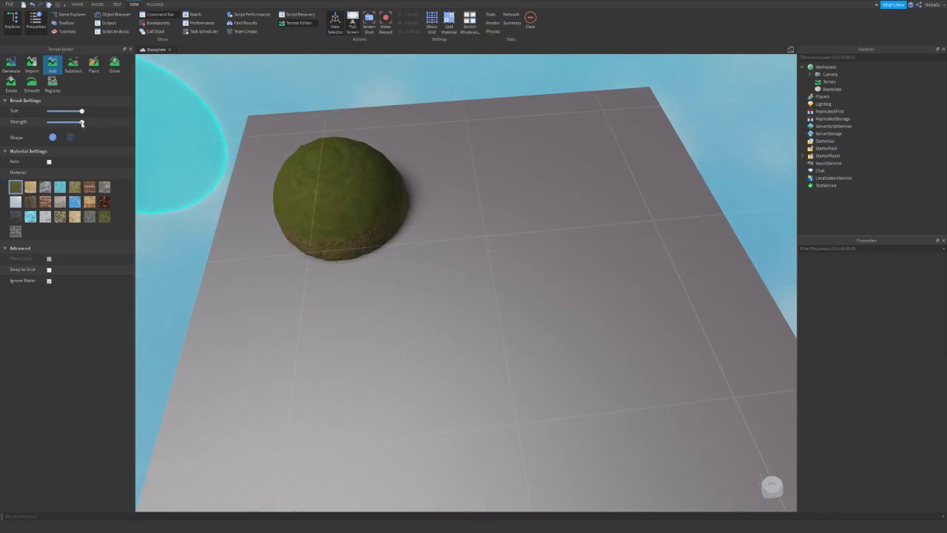
Lower the Add brush strength to the minimum and place a second grass mound beside the first.
{"action": "left_click_drag", "start_coordinate": [81, 123], "coordinate": [45, 122]}
{"action": "left_click", "coordinate": [493, 229]}
Undo both grass terrain mounds on the baseplate.
{"action": "scroll", "coordinate": [634, 200], "scroll_direction": "up", "scroll_amount": 5}
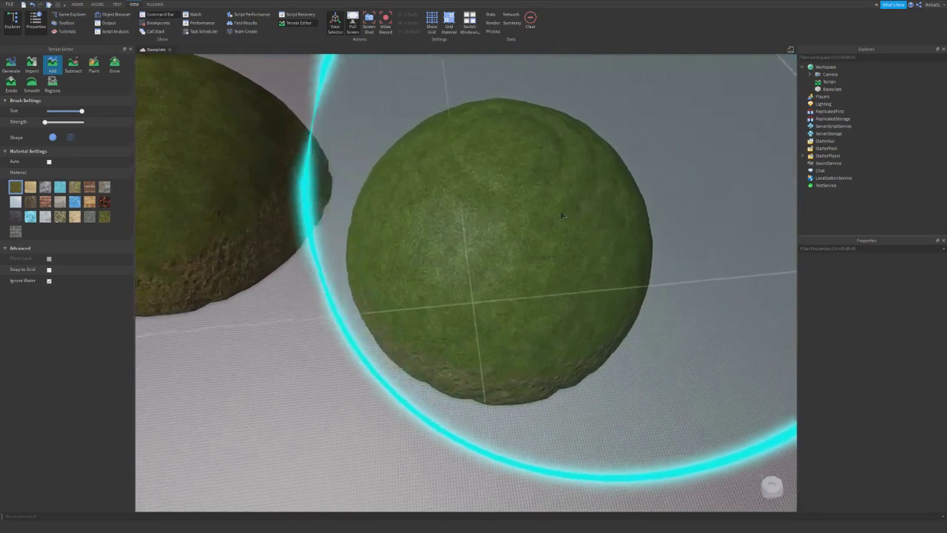
{"action": "right_click_drag", "start_coordinate": [560, 214], "coordinate": [560, 213]}
{"action": "scroll", "coordinate": [490, 298], "scroll_direction": "down", "scroll_amount": 3}
{"action": "middle_click_drag", "start_coordinate": [491, 298], "coordinate": [562, 243]}
{"action": "key", "text": "ctrl+z"}
{"action": "key", "text": "ctrl+z"}
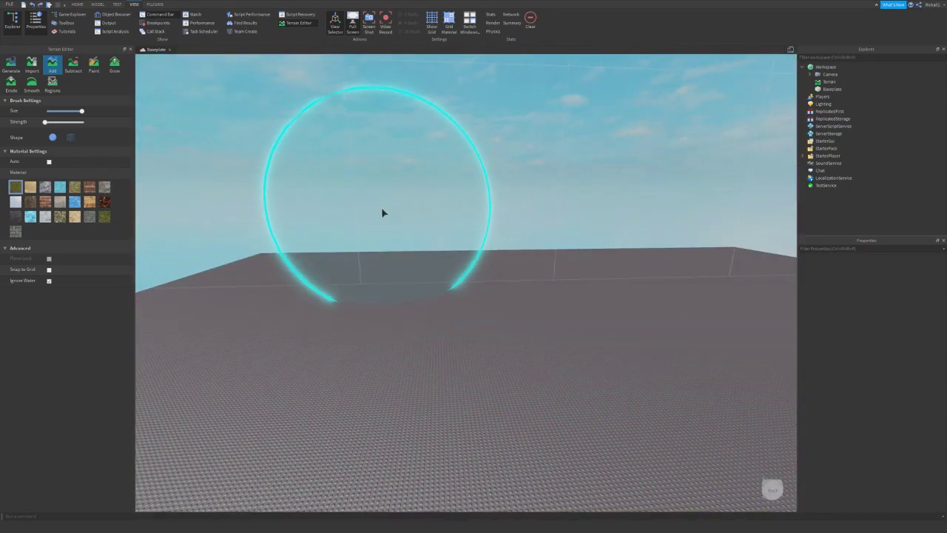
{"action": "mouse_move", "coordinate": [382, 213]}
{"action": "right_mouse_down"}
{"action": "mouse_move", "coordinate": [370, 226]}
{"action": "mouse_move", "coordinate": [288, 222]}
{"action": "right_mouse_up"}
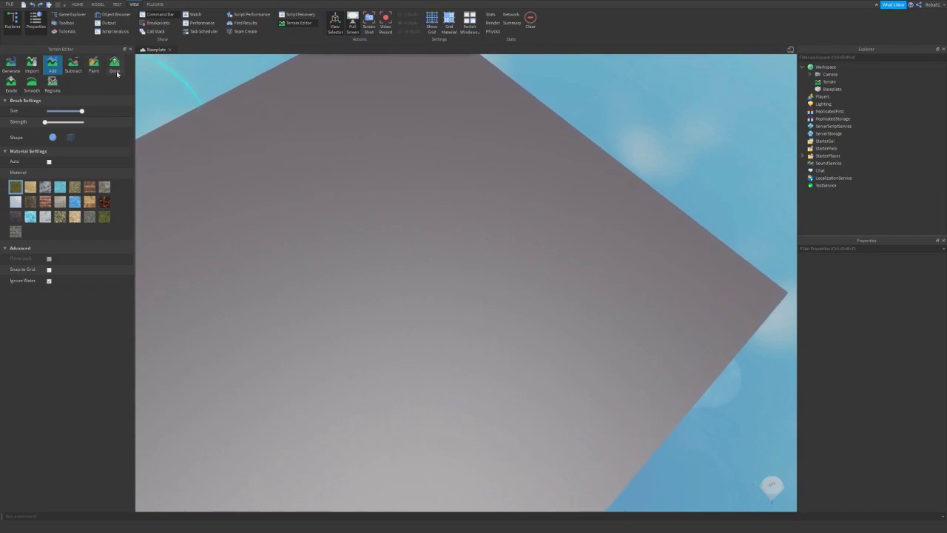
Set the Add brush's size and strength to about the middle of their ranges and paint a ring of grass on the baseplate.
{"action": "key", "text": "s"}
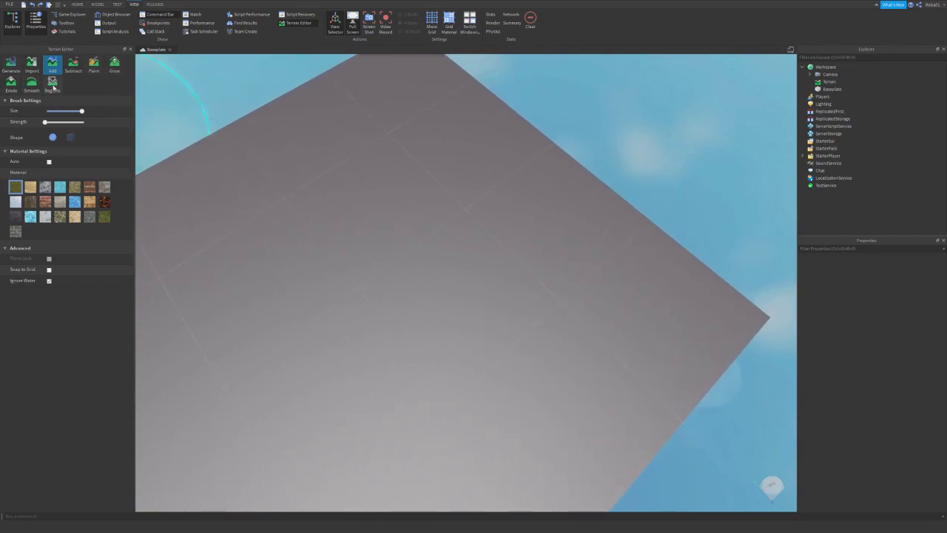
{"action": "key", "text": "w"}
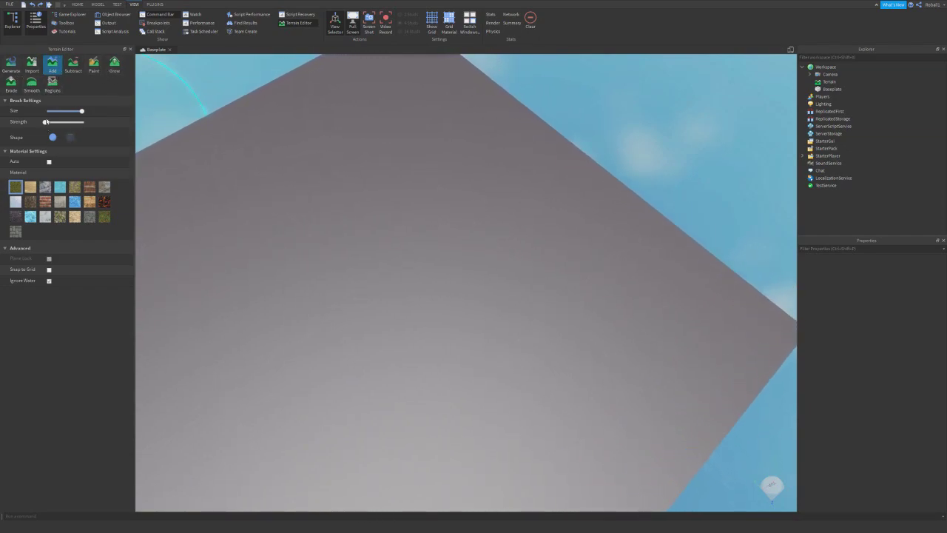
{"action": "left_click_drag", "start_coordinate": [45, 121], "coordinate": [67, 122]}
{"action": "left_click", "coordinate": [64, 111]}
{"action": "right_click_drag", "start_coordinate": [237, 229], "coordinate": [220, 235]}
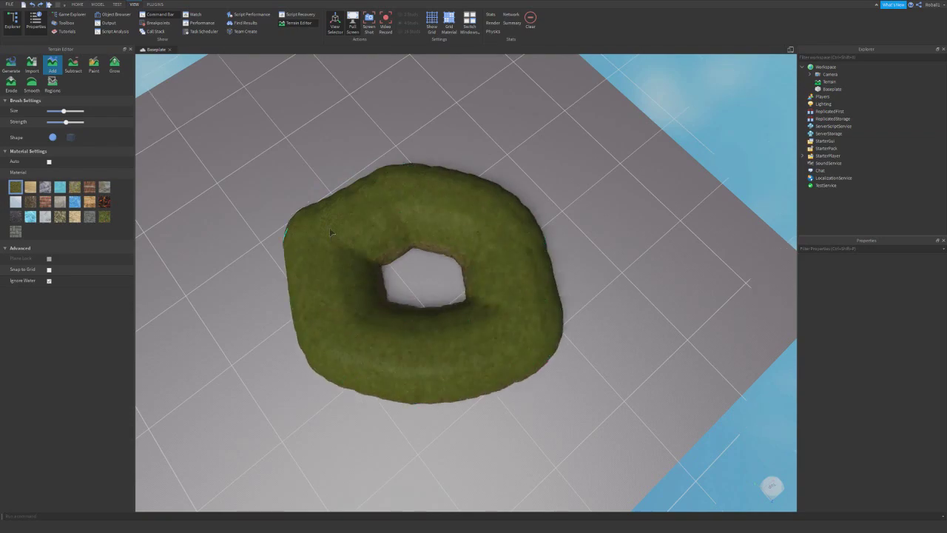
{"action": "mouse_move", "coordinate": [329, 227]}
{"action": "left_mouse_down"}
{"action": "mouse_move", "coordinate": [428, 263]}
{"action": "mouse_move", "coordinate": [335, 253]}
{"action": "left_mouse_up"}
Switch the Add brush to the cube shape and paint a wide, flat grass area beside the ring.
{"action": "key", "text": "a"}
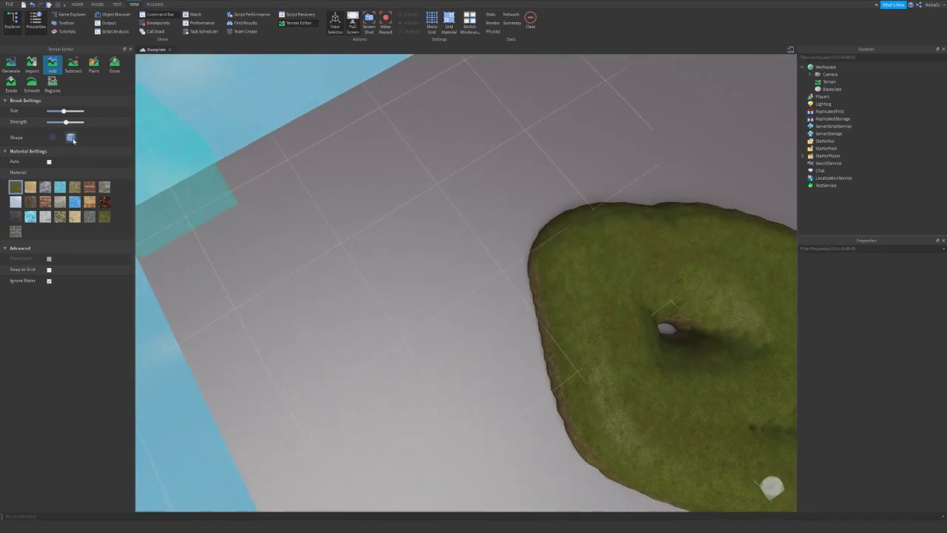
{"action": "mouse_move", "coordinate": [377, 209]}
{"action": "left_mouse_down"}
{"action": "mouse_move", "coordinate": [402, 201]}
{"action": "mouse_move", "coordinate": [285, 359]}
{"action": "mouse_move", "coordinate": [544, 198]}
{"action": "mouse_move", "coordinate": [444, 340]}
{"action": "left_mouse_up"}
{"action": "mouse_move", "coordinate": [505, 272]}
{"action": "right_mouse_down"}
{"action": "mouse_move", "coordinate": [516, 308]}
{"action": "mouse_move", "coordinate": [513, 289]}
{"action": "right_mouse_up"}
{"action": "scroll", "coordinate": [513, 290], "scroll_direction": "down", "scroll_amount": 8}
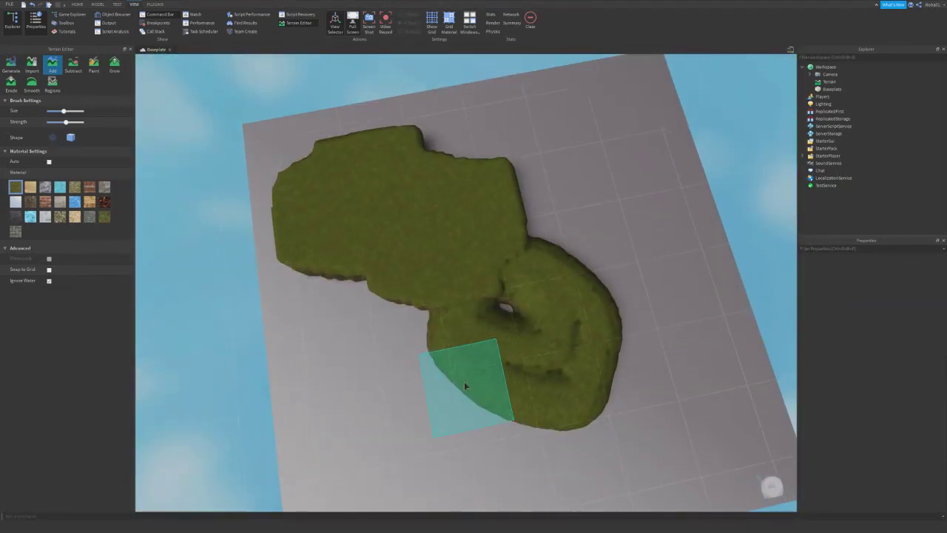
Undo the ring and the cube-brushed grass area on the baseplate.
{"action": "middle_click_drag", "start_coordinate": [465, 386], "coordinate": [608, 129]}
{"action": "scroll", "coordinate": [488, 355], "scroll_direction": "up", "scroll_amount": 5}
{"action": "right_click_drag", "start_coordinate": [489, 355], "coordinate": [482, 351]}
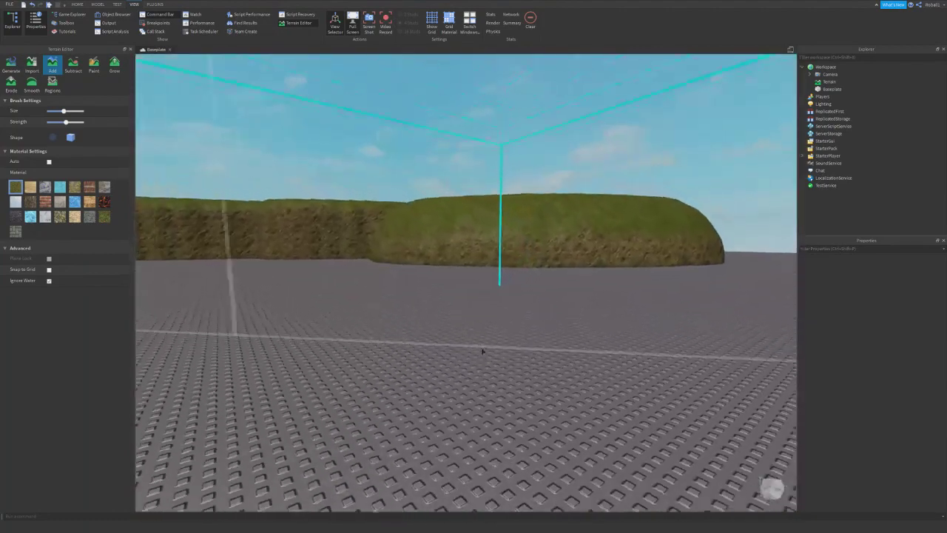
{"action": "key", "text": "e"}
{"action": "right_click_drag", "start_coordinate": [674, 337], "coordinate": [673, 337]}
{"action": "key", "text": "ctrl+z"}
{"action": "key", "text": "ctrl+z"}
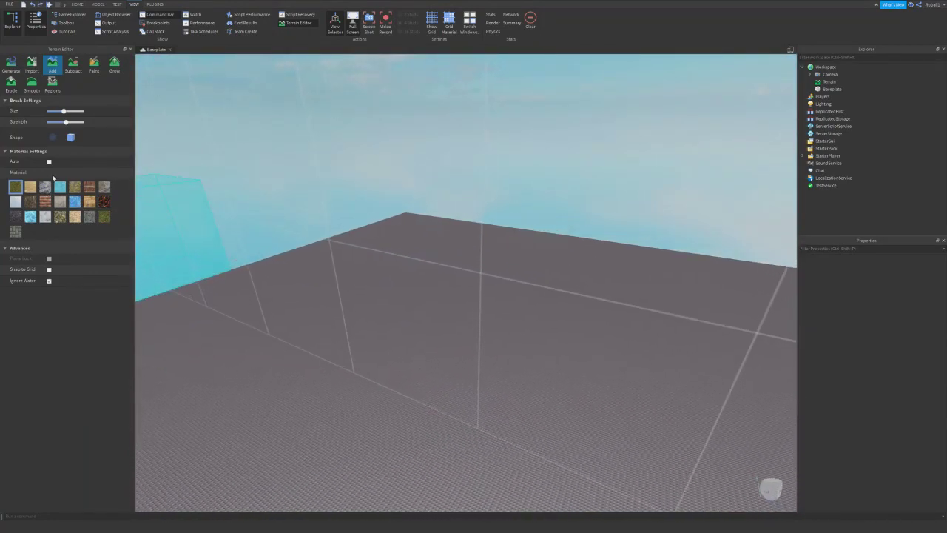
From the top view, paint four parallel terrain strips on the baseplate in grass, bluish-grey rock, brown ground and grey-green slate.
{"action": "right_click_drag", "start_coordinate": [342, 217], "coordinate": [342, 219]}
{"action": "scroll", "coordinate": [459, 209], "scroll_direction": "down", "scroll_amount": 5}
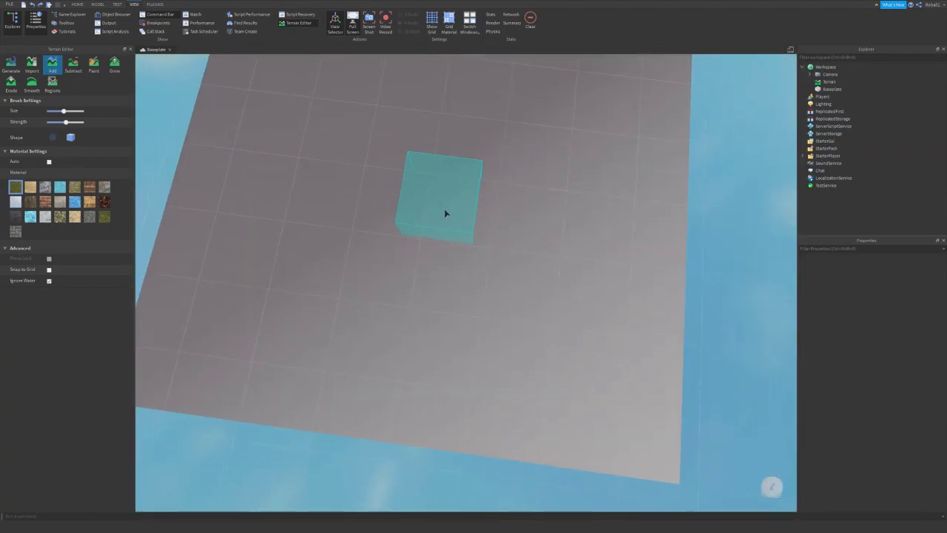
{"action": "mouse_move", "coordinate": [445, 213]}
{"action": "right_mouse_down"}
{"action": "mouse_move", "coordinate": [477, 266]}
{"action": "mouse_move", "coordinate": [412, 237]}
{"action": "mouse_move", "coordinate": [472, 303]}
{"action": "right_mouse_up"}
{"action": "left_click", "coordinate": [773, 488]}
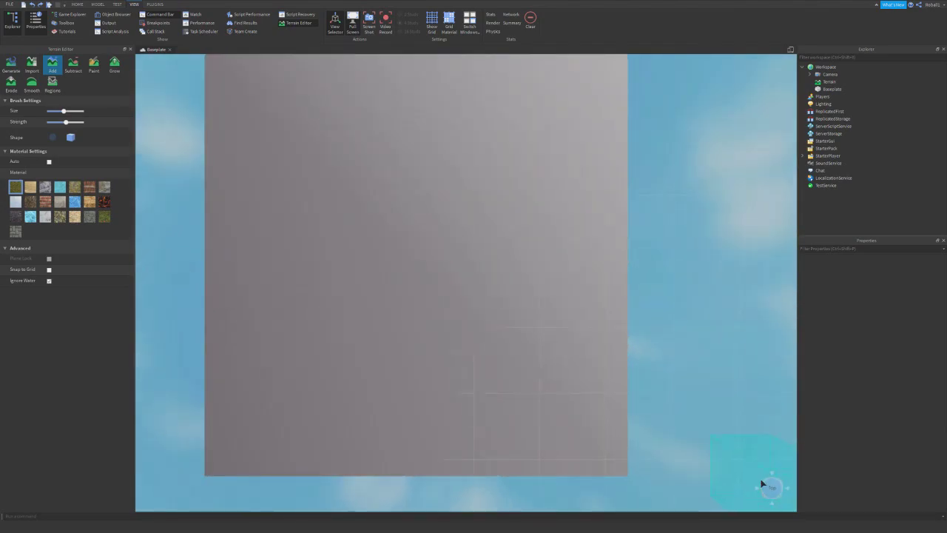
{"action": "scroll", "coordinate": [474, 282], "scroll_direction": "down", "scroll_amount": 2}
{"action": "middle_click_drag", "start_coordinate": [414, 217], "coordinate": [480, 240]}
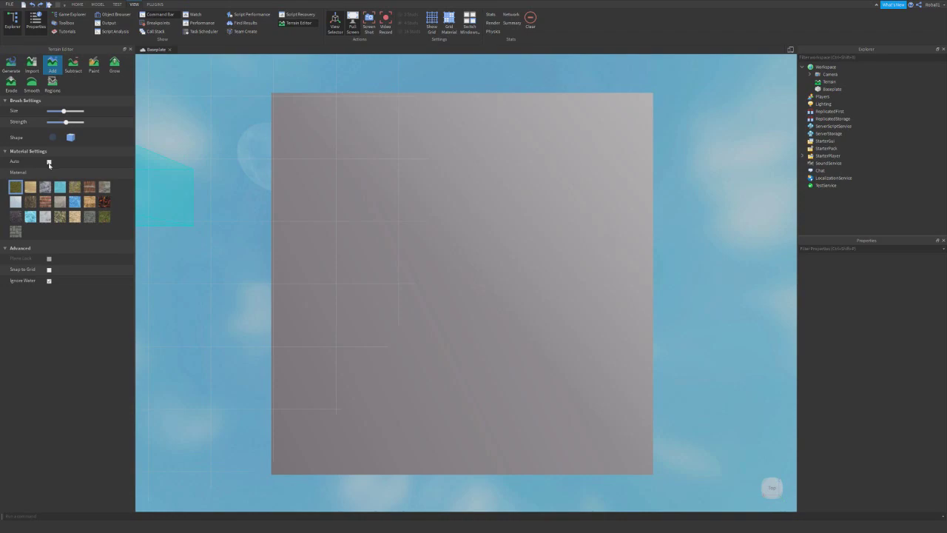
{"action": "left_click", "coordinate": [49, 162]}
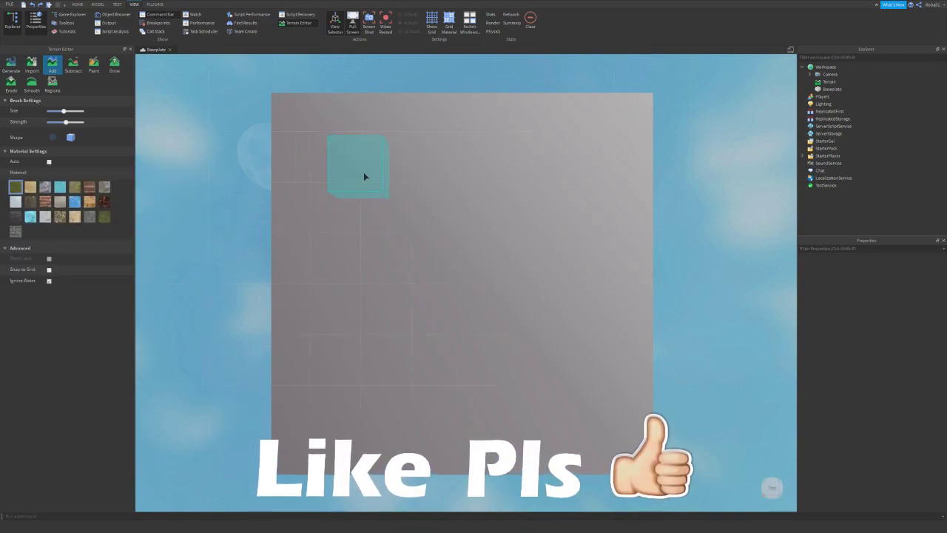
{"action": "left_click_drag", "start_coordinate": [363, 175], "coordinate": [337, 192]}
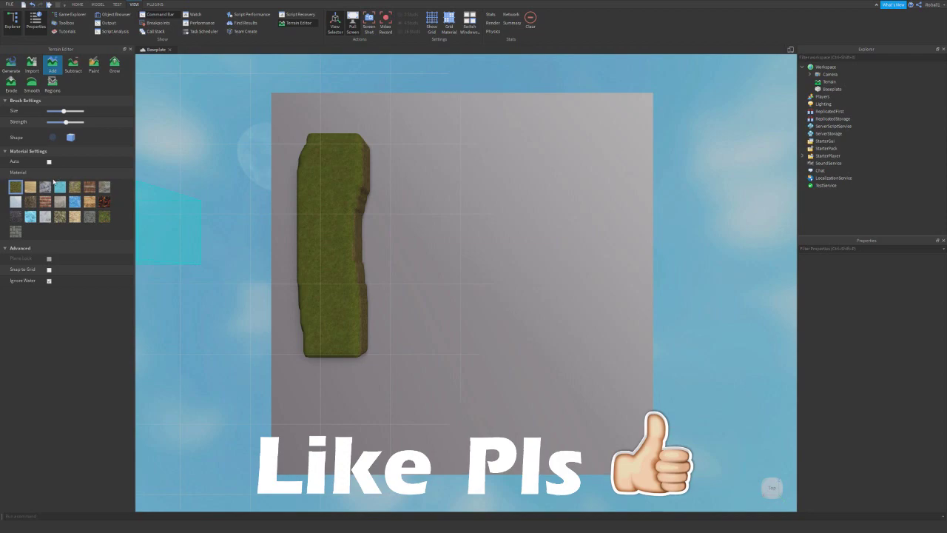
{"action": "left_click_drag", "start_coordinate": [433, 178], "coordinate": [434, 317]}
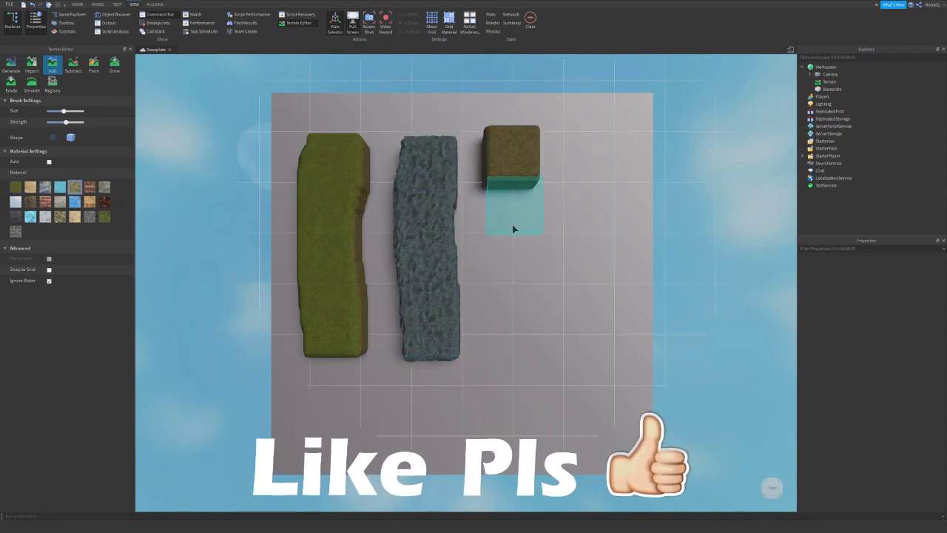
{"action": "left_click_drag", "start_coordinate": [512, 228], "coordinate": [512, 330]}
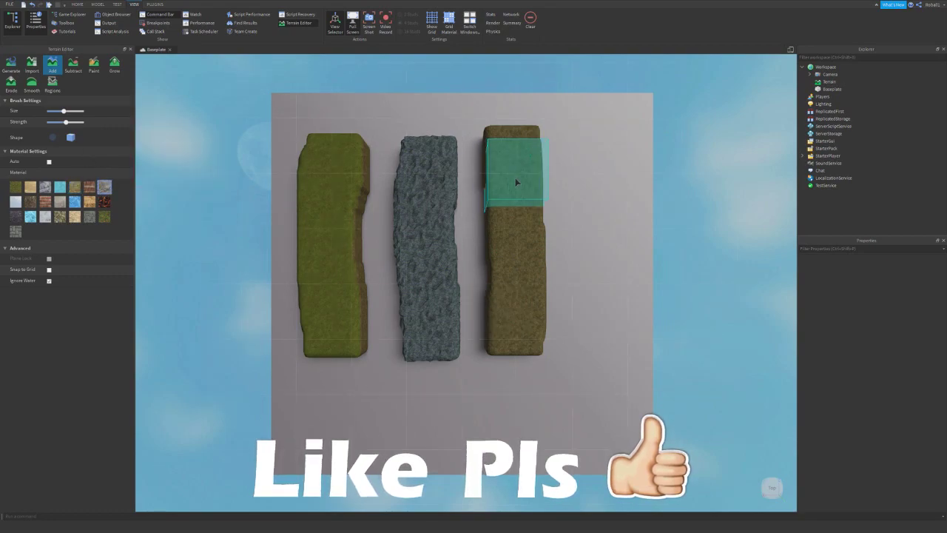
{"action": "mouse_move", "coordinate": [592, 148]}
{"action": "left_mouse_down"}
{"action": "mouse_move", "coordinate": [607, 253]}
{"action": "mouse_move", "coordinate": [605, 344]}
{"action": "left_mouse_up"}
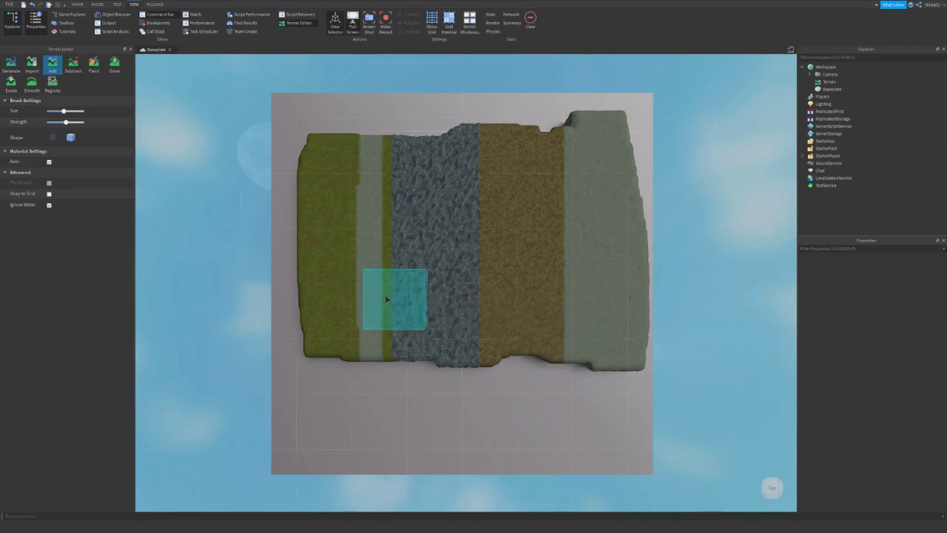
Undo the Auto-material strokes between the strips and the terrain strips themselves.
{"action": "key", "text": "ctrl+z"}
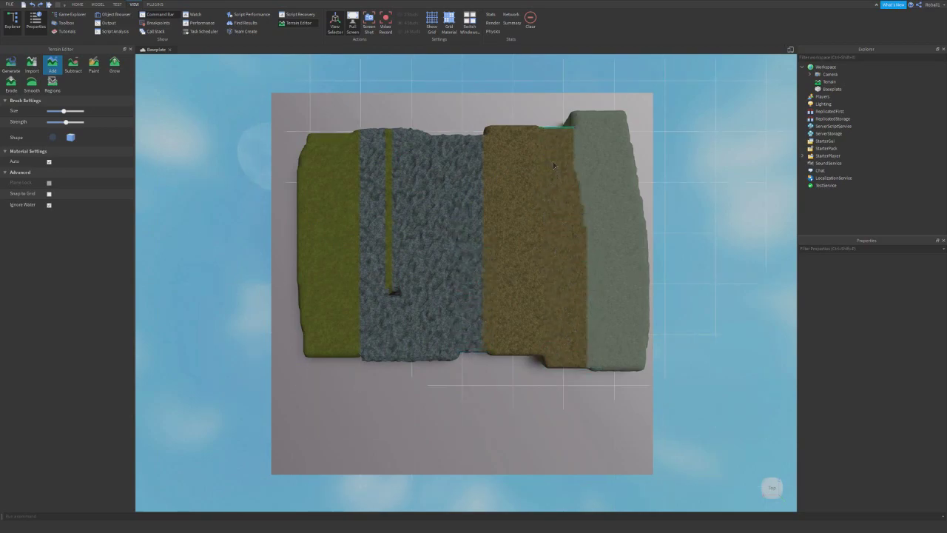
{"action": "key", "text": "ctrl+z"}
{"action": "key", "text": "ctrl+z"}
{"action": "key", "text": "ctrl+z"}
{"action": "key", "text": "ctrl+z"}
{"action": "key", "text": "ctrl+z"}
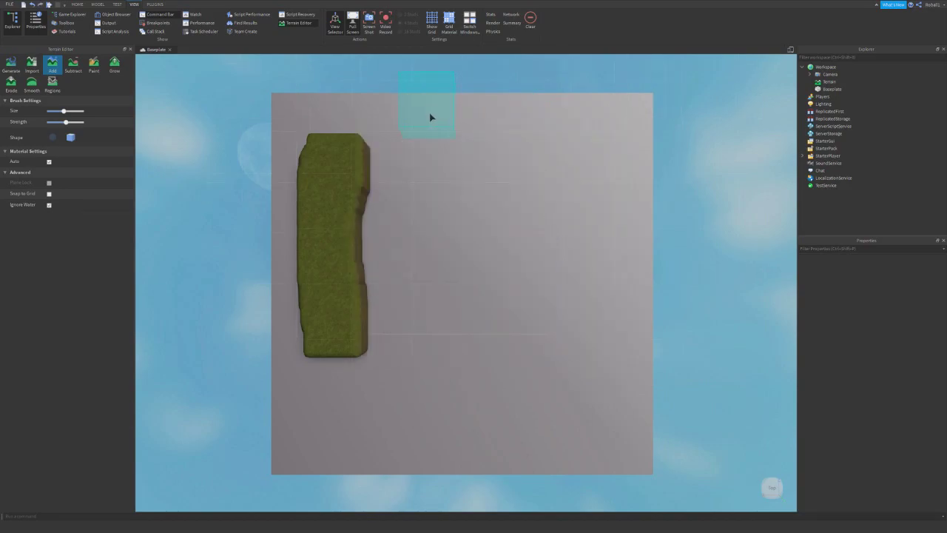
{"action": "key", "text": "w"}
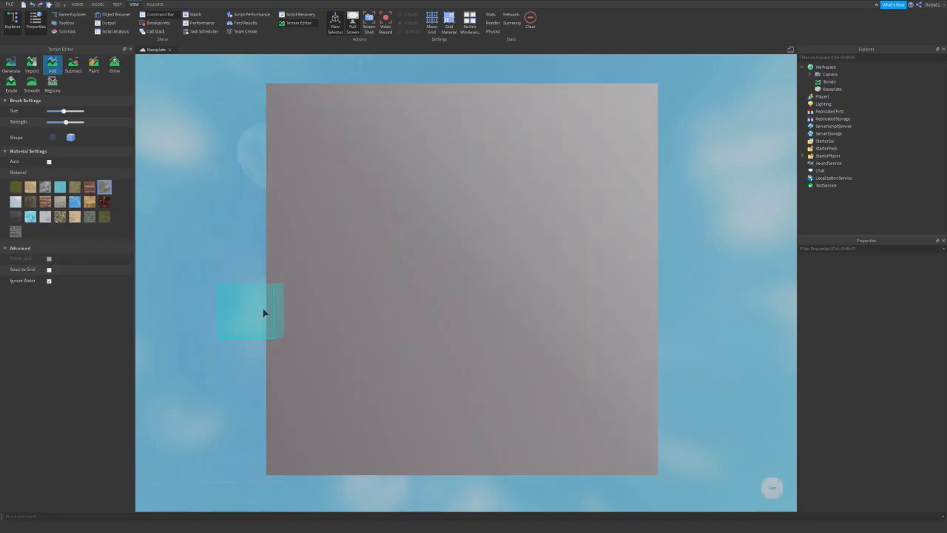
{"action": "scroll", "coordinate": [265, 315], "scroll_direction": "up", "scroll_amount": 2}
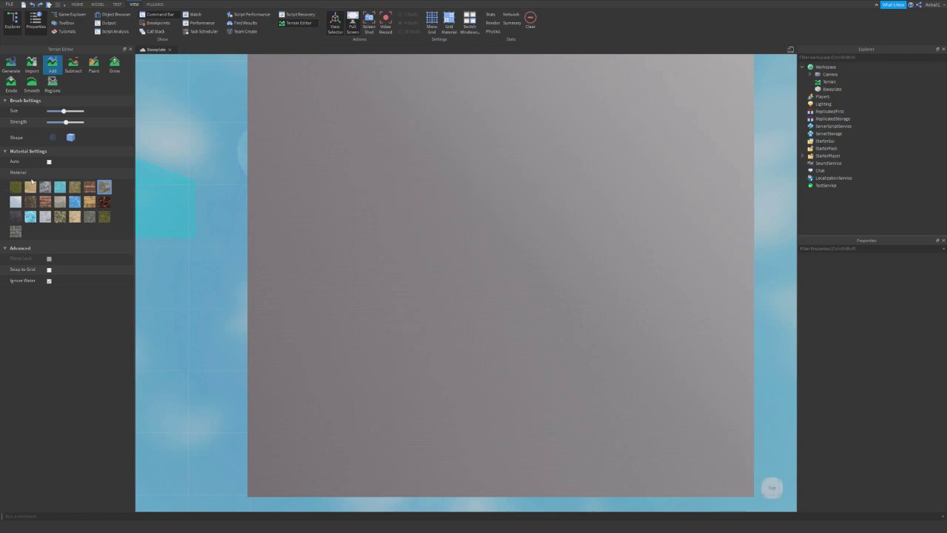
{"action": "right_click_drag", "start_coordinate": [326, 346], "coordinate": [321, 335]}
{"action": "scroll", "coordinate": [322, 336], "scroll_direction": "up", "scroll_amount": 2}
{"action": "key", "text": "w"}
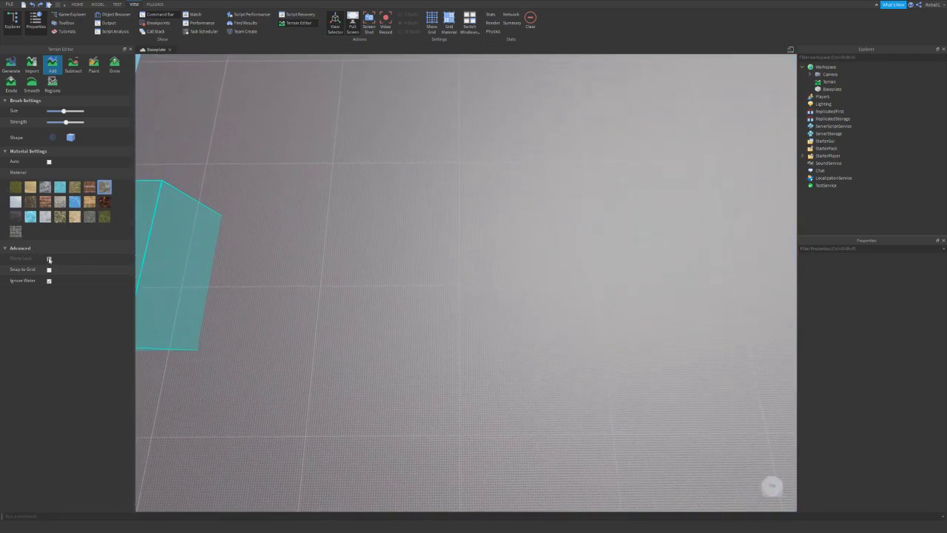
{"action": "scroll", "coordinate": [309, 261], "scroll_direction": "down", "scroll_amount": 1}
{"action": "right_click_drag", "start_coordinate": [369, 271], "coordinate": [371, 264]}
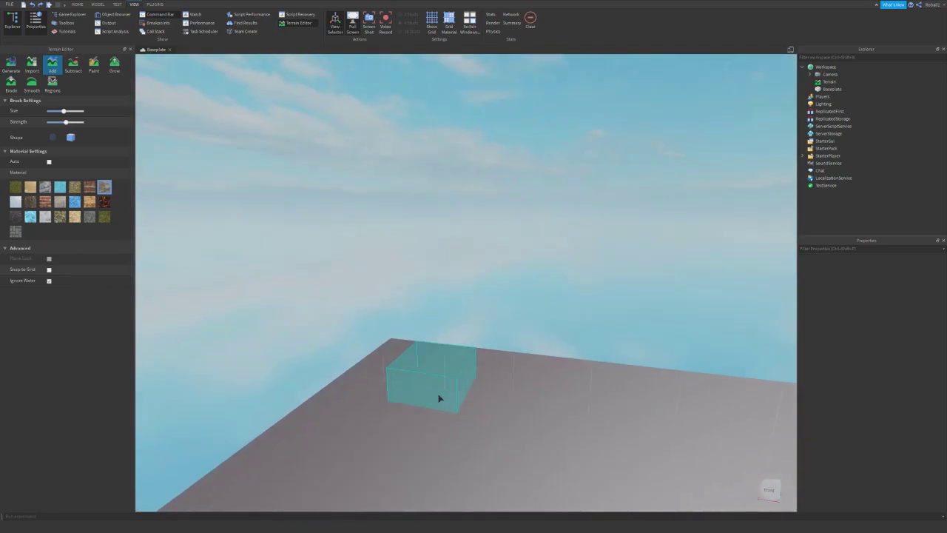
{"action": "key", "text": "q"}
{"action": "right_click_drag", "start_coordinate": [391, 318], "coordinate": [391, 318]}
{"action": "scroll", "coordinate": [386, 337], "scroll_direction": "down", "scroll_amount": 2}
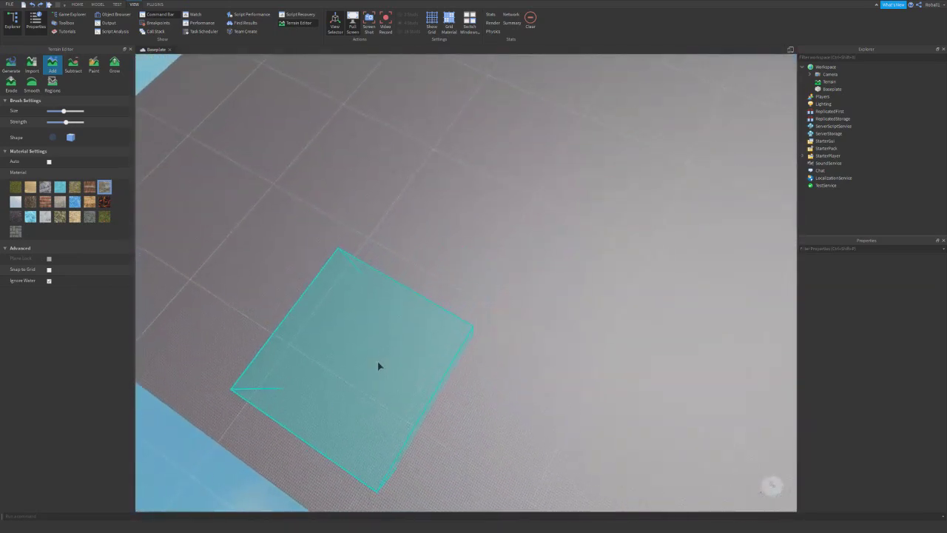
Paint several strokes of grey-green slate terrain on the baseplate from different viewing angles with Snap to Grid off.
{"action": "scroll", "coordinate": [377, 362], "scroll_direction": "down", "scroll_amount": 2}
{"action": "mouse_move", "coordinate": [377, 355]}
{"action": "left_mouse_down"}
{"action": "mouse_move", "coordinate": [470, 171]}
{"action": "mouse_move", "coordinate": [349, 342]}
{"action": "left_mouse_up"}
{"action": "right_click_drag", "start_coordinate": [598, 281], "coordinate": [596, 275]}
{"action": "mouse_move", "coordinate": [534, 409]}
{"action": "left_mouse_down"}
{"action": "mouse_move", "coordinate": [508, 341]}
{"action": "mouse_move", "coordinate": [550, 265]}
{"action": "left_mouse_up"}
{"action": "right_click_drag", "start_coordinate": [538, 347], "coordinate": [538, 355]}
{"action": "left_click_drag", "start_coordinate": [596, 357], "coordinate": [437, 370]}
{"action": "right_click_drag", "start_coordinate": [507, 346], "coordinate": [507, 357]}
{"action": "mouse_move", "coordinate": [448, 312]}
{"action": "left_mouse_down"}
{"action": "mouse_move", "coordinate": [279, 279]}
{"action": "mouse_move", "coordinate": [423, 309]}
{"action": "left_mouse_up"}
Undo all the slate strokes, including the single extra placement near the front of the baseplate.
{"action": "key", "text": "ctrl+z"}
{"action": "key", "text": "ctrl+z"}
{"action": "key", "text": "ctrl+z"}
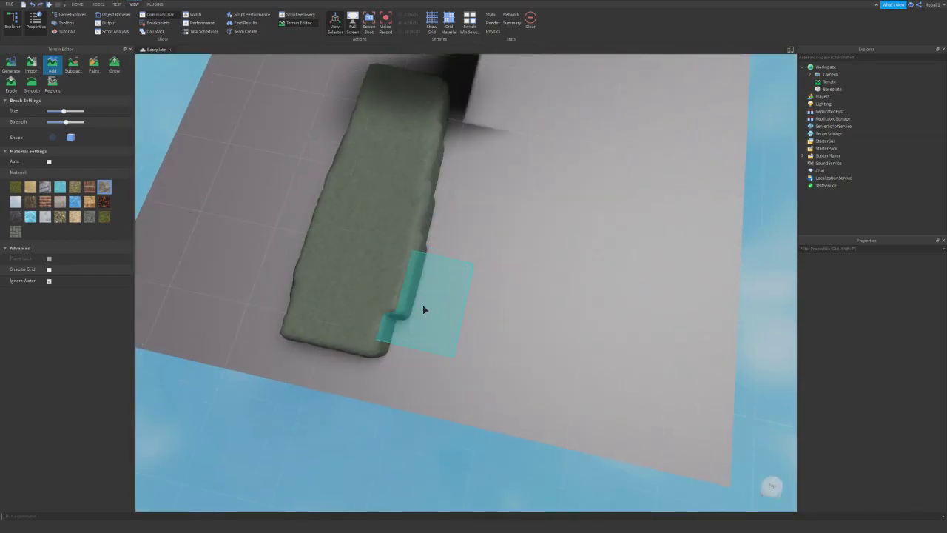
{"action": "right_click_drag", "start_coordinate": [477, 366], "coordinate": [476, 363]}
{"action": "key", "text": "ctrl+z"}
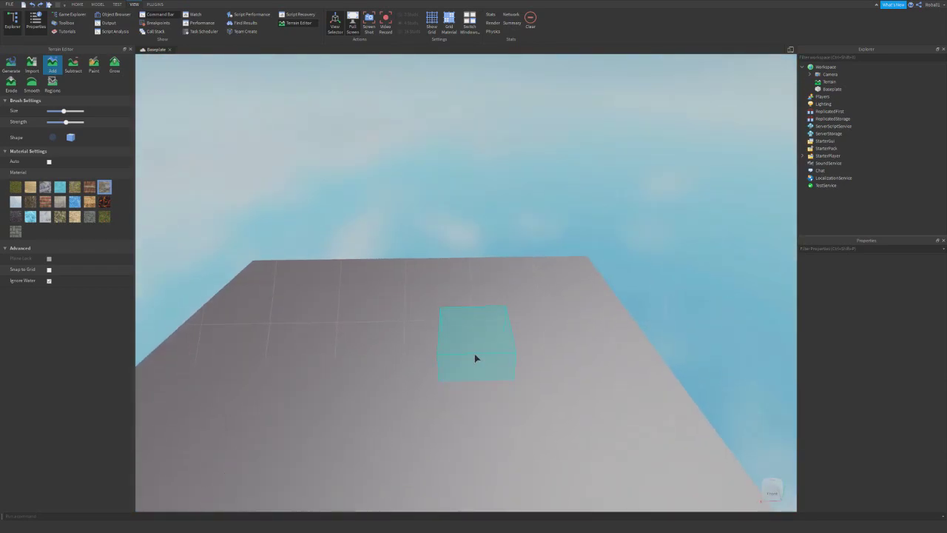
{"action": "right_click_drag", "start_coordinate": [481, 413], "coordinate": [482, 412]}
{"action": "left_click", "coordinate": [482, 414]}
{"action": "key", "text": "ctrl+z"}
Paint a long slate strip along the baseplate and a second stroke across it, and undo both.
{"action": "left_click_drag", "start_coordinate": [482, 412], "coordinate": [546, 88]}
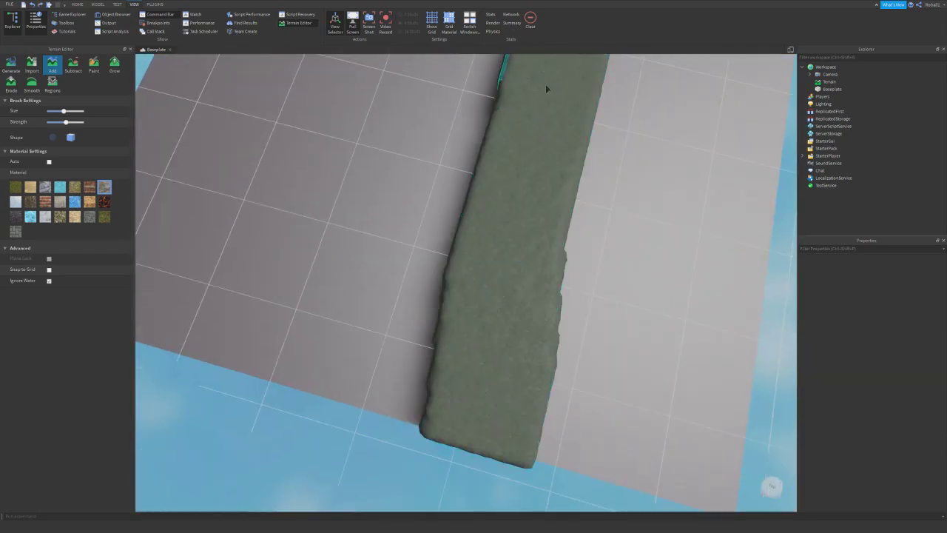
{"action": "right_click_drag", "start_coordinate": [380, 277], "coordinate": [372, 294]}
{"action": "right_click_drag", "start_coordinate": [286, 432], "coordinate": [284, 434]}
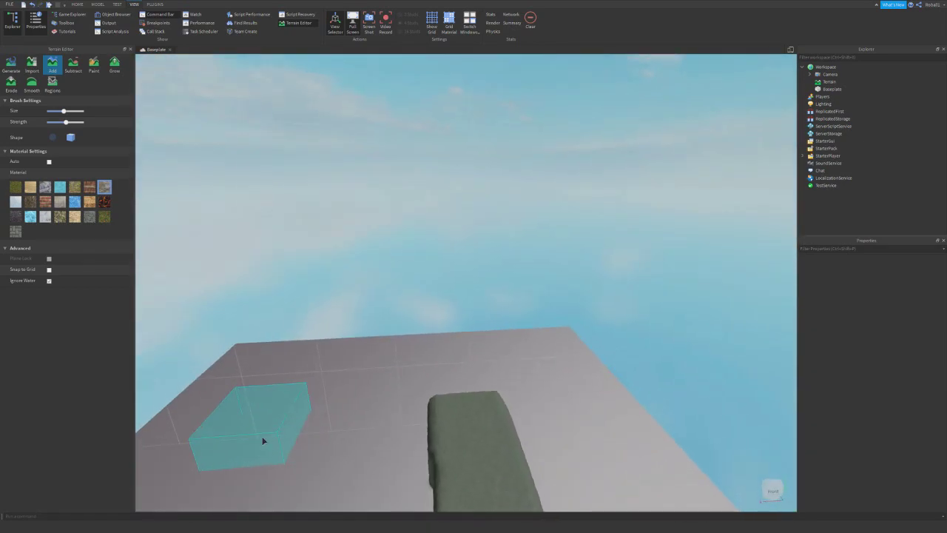
{"action": "left_click_drag", "start_coordinate": [263, 441], "coordinate": [657, 434]}
{"action": "right_click_drag", "start_coordinate": [591, 396], "coordinate": [397, 314]}
{"action": "key", "text": "ctrl+z"}
{"action": "key", "text": "ctrl+z"}
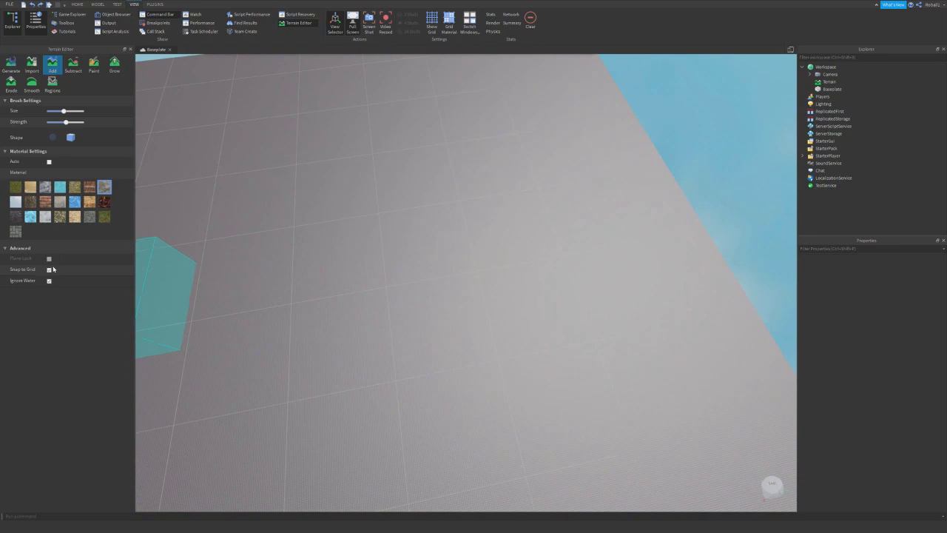
Paint a large winding slate area on the baseplate with Snap to Grid enabled, and undo it.
{"action": "mouse_move", "coordinate": [409, 222]}
{"action": "left_mouse_down"}
{"action": "mouse_move", "coordinate": [436, 266]}
{"action": "mouse_move", "coordinate": [539, 338]}
{"action": "mouse_move", "coordinate": [353, 380]}
{"action": "mouse_move", "coordinate": [275, 301]}
{"action": "mouse_move", "coordinate": [254, 185]}
{"action": "left_mouse_up"}
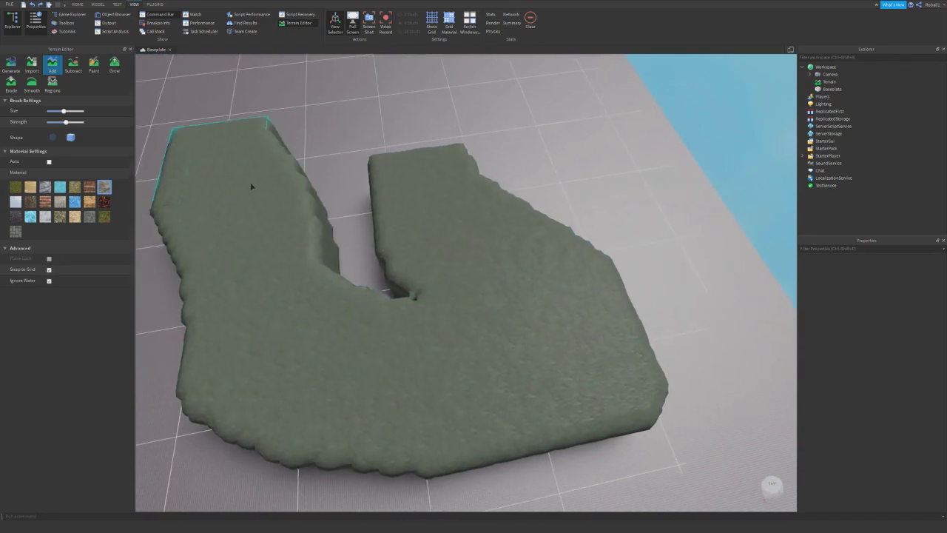
{"action": "scroll", "coordinate": [254, 186], "scroll_direction": "up", "scroll_amount": 5}
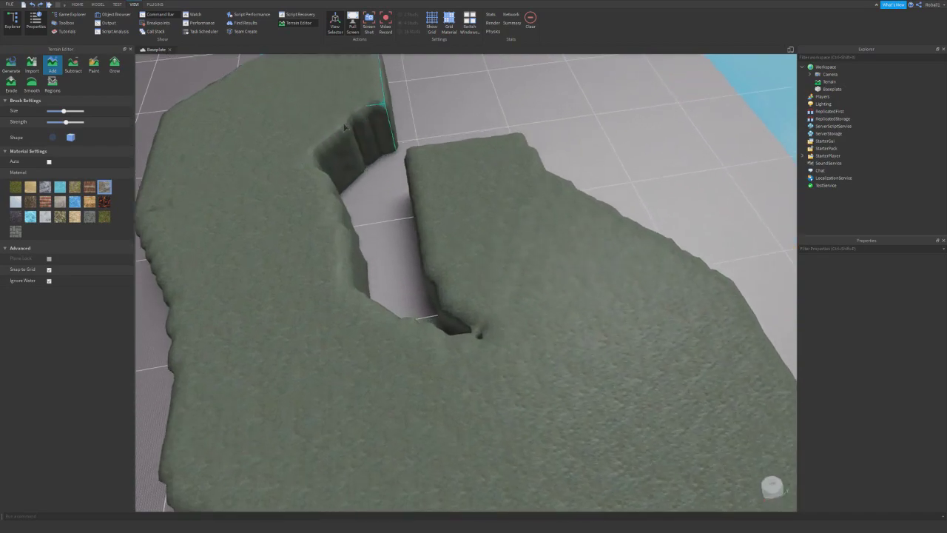
{"action": "key", "text": "w"}
{"action": "mouse_move", "coordinate": [344, 127]}
{"action": "left_mouse_down"}
{"action": "mouse_move", "coordinate": [372, 119]}
{"action": "mouse_move", "coordinate": [533, 140]}
{"action": "left_mouse_up"}
{"action": "right_click_drag", "start_coordinate": [284, 266], "coordinate": [283, 266]}
{"action": "key", "text": "ctrl+z"}
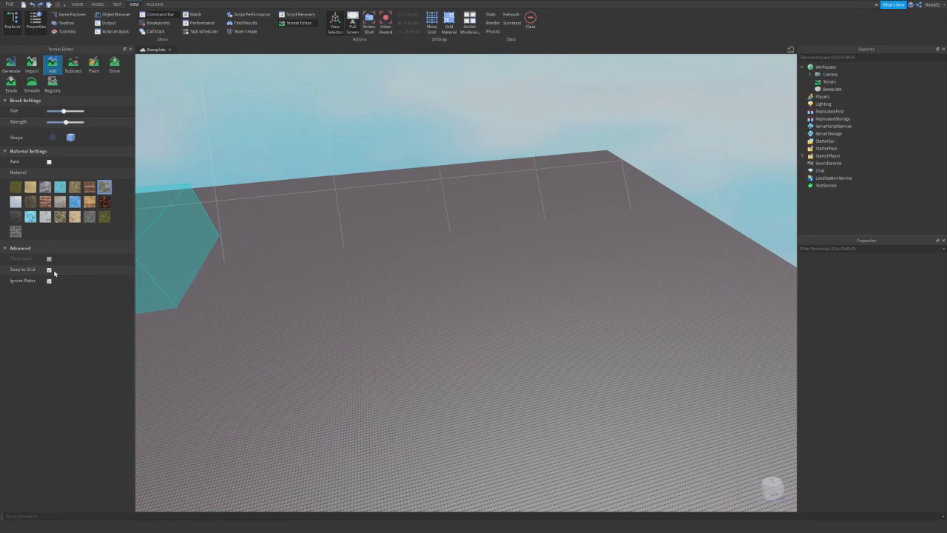
Choose the water material with Snap to Grid off and paint a wide strip of water across the baseplate.
{"action": "left_click", "coordinate": [58, 191]}
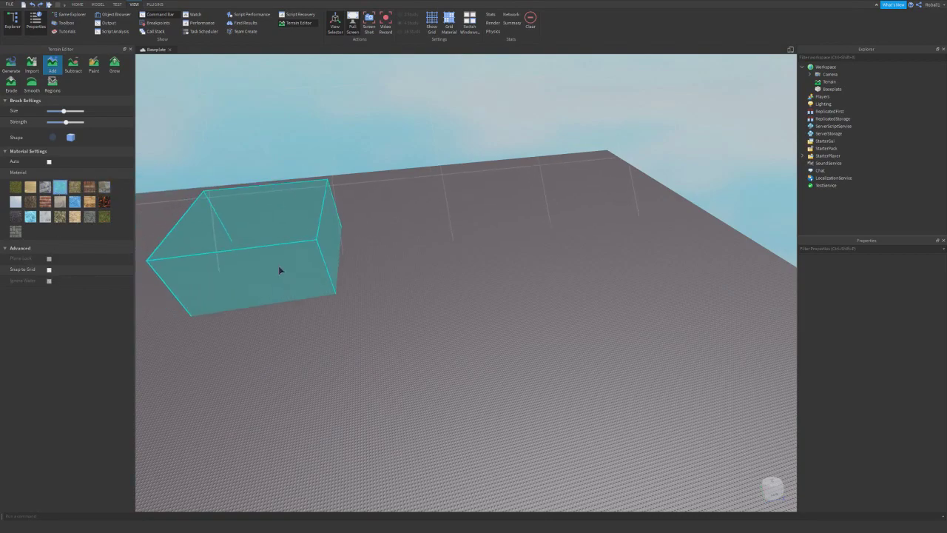
{"action": "right_click_drag", "start_coordinate": [278, 265], "coordinate": [278, 265]}
{"action": "left_click_drag", "start_coordinate": [280, 266], "coordinate": [605, 271]}
{"action": "key", "text": "a"}
{"action": "key", "text": "s"}
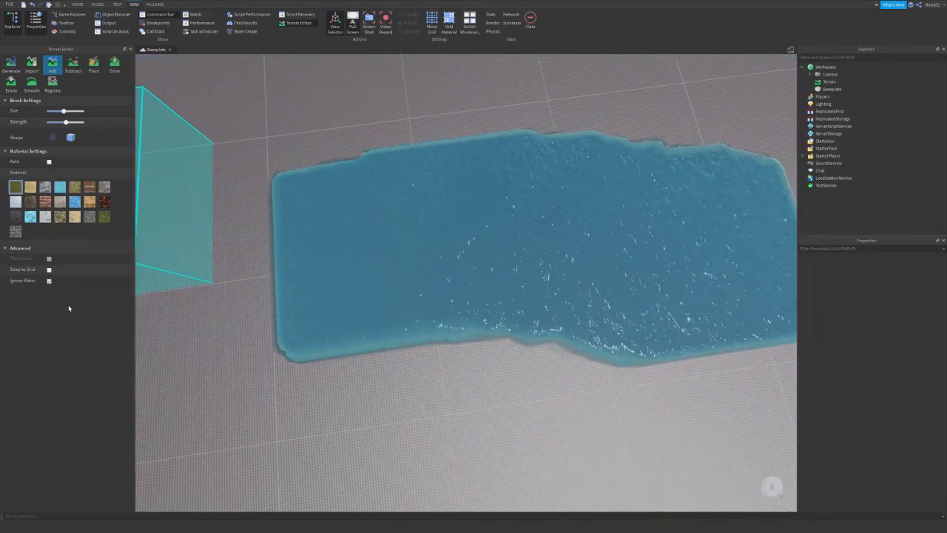
Paint grass over and around the water strip with Ignore Water enabled, and undo the grass.
{"action": "mouse_move", "coordinate": [222, 178]}
{"action": "left_mouse_down"}
{"action": "mouse_move", "coordinate": [553, 171]}
{"action": "mouse_move", "coordinate": [650, 144]}
{"action": "left_mouse_up"}
{"action": "right_click_drag", "start_coordinate": [650, 144], "coordinate": [651, 144]}
{"action": "left_click_drag", "start_coordinate": [651, 144], "coordinate": [438, 359]}
{"action": "key", "text": "ctrl+z"}
Disable Ignore Water and paint a broad grass area over and around the water strip.
{"action": "left_click", "coordinate": [48, 281]}
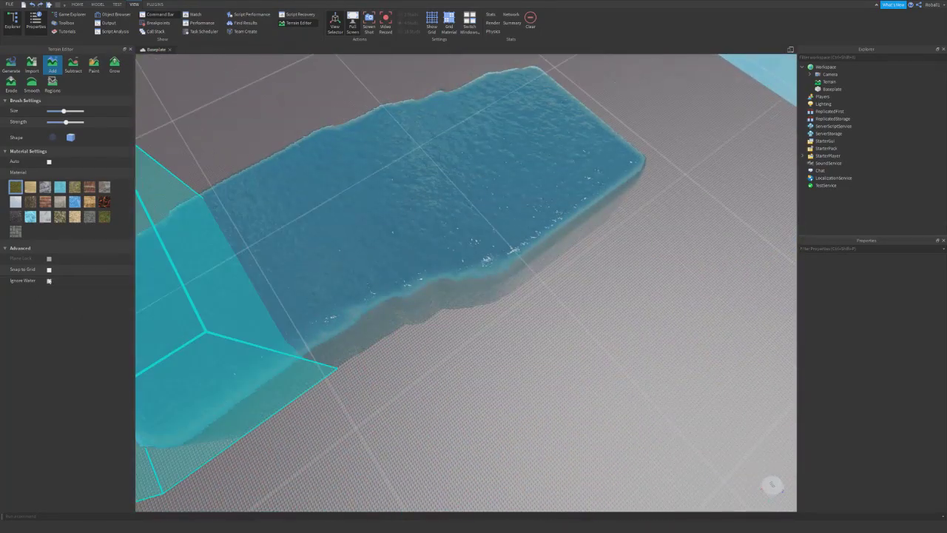
{"action": "right_click_drag", "start_coordinate": [300, 334], "coordinate": [301, 334]}
{"action": "mouse_move", "coordinate": [229, 421]}
{"action": "left_mouse_down"}
{"action": "mouse_move", "coordinate": [372, 374]}
{"action": "mouse_move", "coordinate": [643, 194]}
{"action": "mouse_move", "coordinate": [225, 140]}
{"action": "mouse_move", "coordinate": [221, 240]}
{"action": "mouse_move", "coordinate": [185, 318]}
{"action": "left_mouse_up"}
{"action": "left_click_drag", "start_coordinate": [385, 429], "coordinate": [695, 333]}
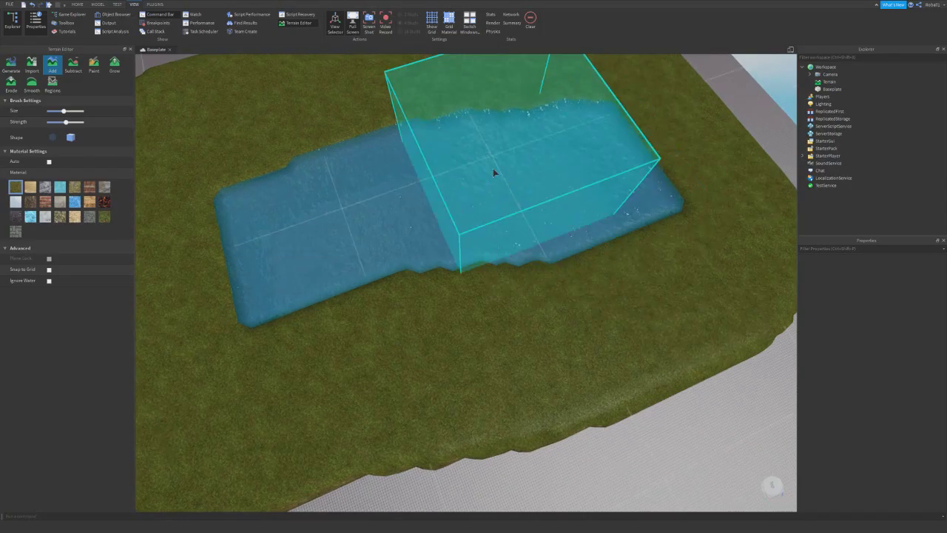
{"action": "scroll", "coordinate": [492, 166], "scroll_direction": "up", "scroll_amount": 10}
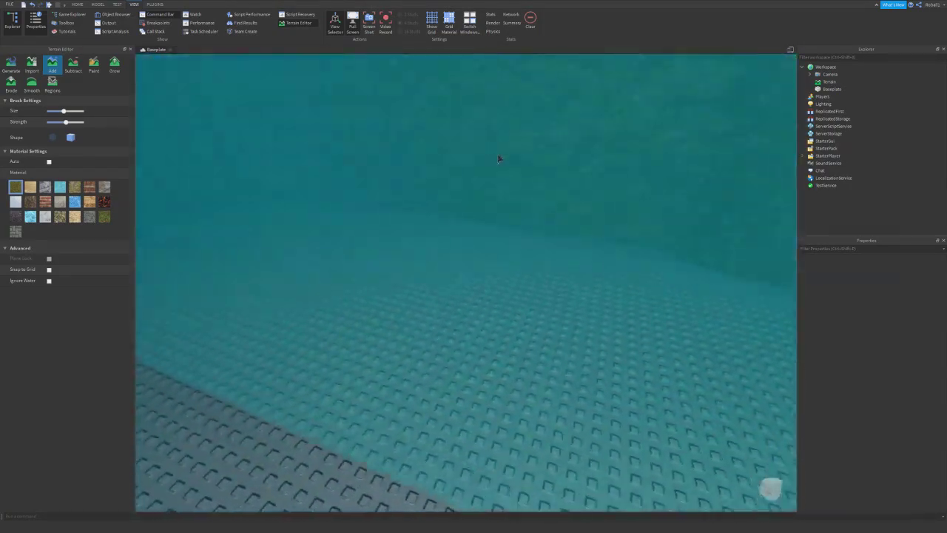
Undo the grass and water terrain strokes until the baseplate is bare.
{"action": "right_click_drag", "start_coordinate": [499, 158], "coordinate": [498, 158]}
{"action": "scroll", "coordinate": [499, 159], "scroll_direction": "down", "scroll_amount": 10}
{"action": "right_click_drag", "start_coordinate": [548, 277], "coordinate": [547, 277]}
{"action": "scroll", "coordinate": [548, 277], "scroll_direction": "down", "scroll_amount": 5}
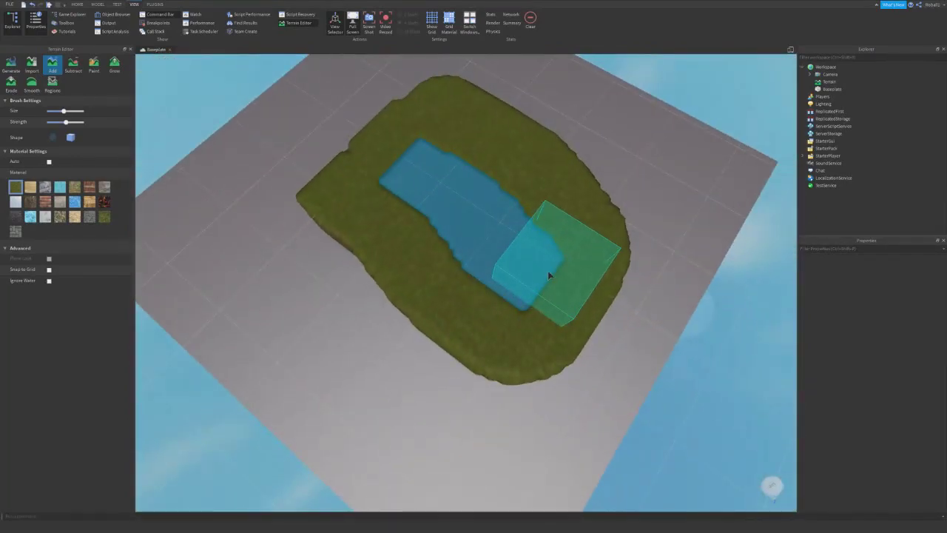
{"action": "key", "text": "ctrl+z"}
{"action": "key", "text": "ctrl+z"}
{"action": "key", "text": "ctrl+z"}
{"action": "key", "text": "ctrl+z"}
{"action": "key", "text": "ctrl+z"}
{"action": "key", "text": "ctrl+z"}
Add a broad grass area on the baseplate and carve a large hole in its middle with the Subtract tool.
{"action": "right_click_drag", "start_coordinate": [437, 212], "coordinate": [525, 349]}
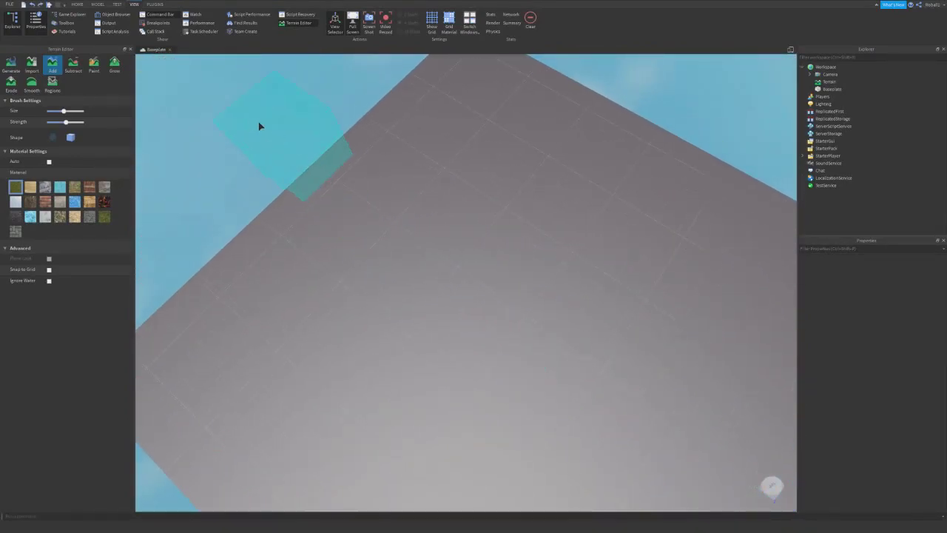
{"action": "right_click_drag", "start_coordinate": [202, 224], "coordinate": [267, 248]}
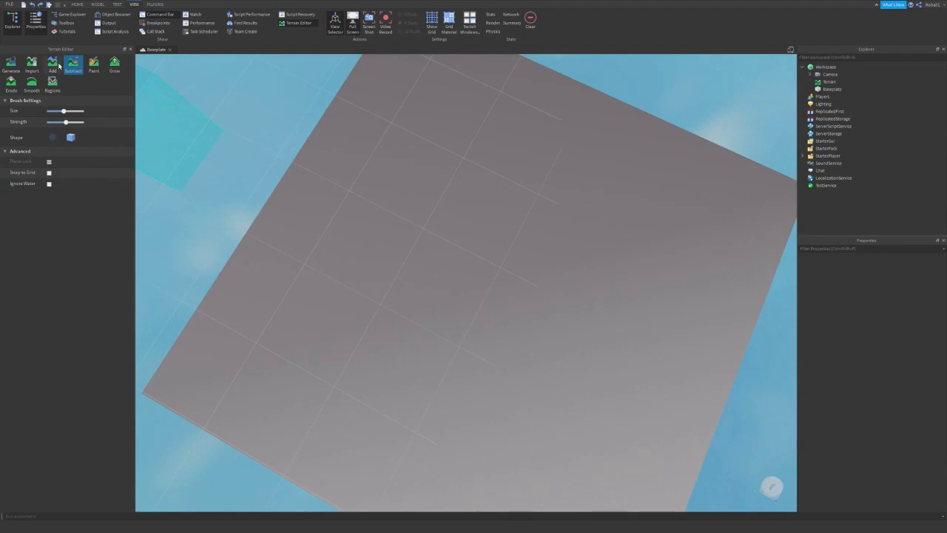
{"action": "mouse_move", "coordinate": [458, 314]}
{"action": "left_mouse_down"}
{"action": "mouse_move", "coordinate": [363, 264]}
{"action": "mouse_move", "coordinate": [433, 295]}
{"action": "left_mouse_up"}
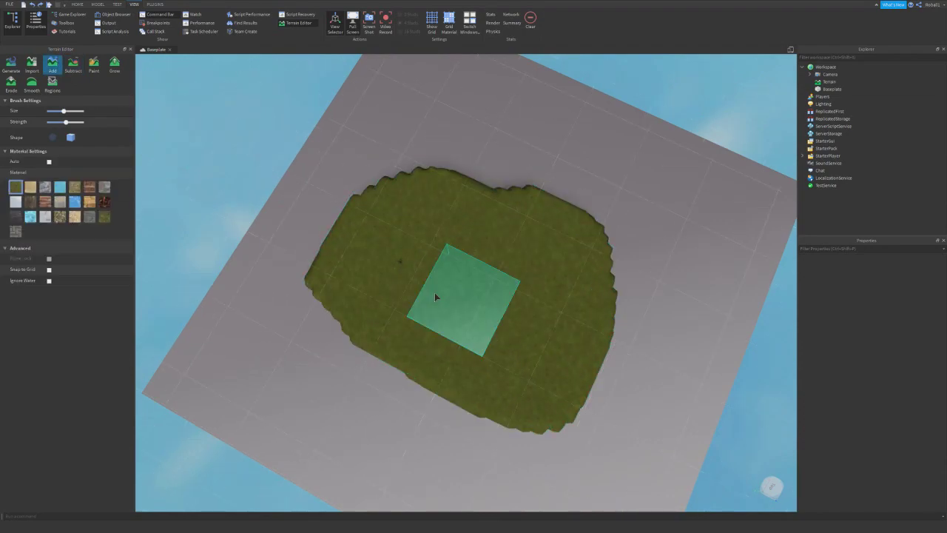
{"action": "left_click", "coordinate": [73, 65]}
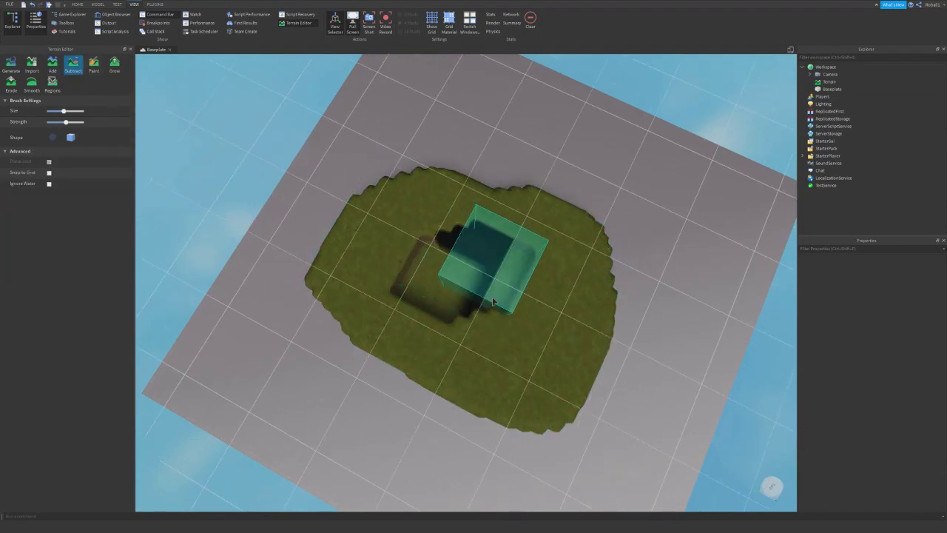
{"action": "mouse_move", "coordinate": [490, 271]}
{"action": "left_mouse_down"}
{"action": "mouse_move", "coordinate": [434, 264]}
{"action": "mouse_move", "coordinate": [539, 254]}
{"action": "mouse_move", "coordinate": [531, 271]}
{"action": "mouse_move", "coordinate": [567, 359]}
{"action": "mouse_move", "coordinate": [355, 212]}
{"action": "mouse_move", "coordinate": [442, 192]}
{"action": "mouse_move", "coordinate": [526, 246]}
{"action": "left_mouse_up"}
{"action": "scroll", "coordinate": [539, 254], "scroll_direction": "up", "scroll_amount": 5}
{"action": "mouse_move", "coordinate": [526, 246]}
{"action": "right_mouse_down"}
{"action": "mouse_move", "coordinate": [528, 150]}
{"action": "mouse_move", "coordinate": [525, 176]}
{"action": "right_mouse_up"}
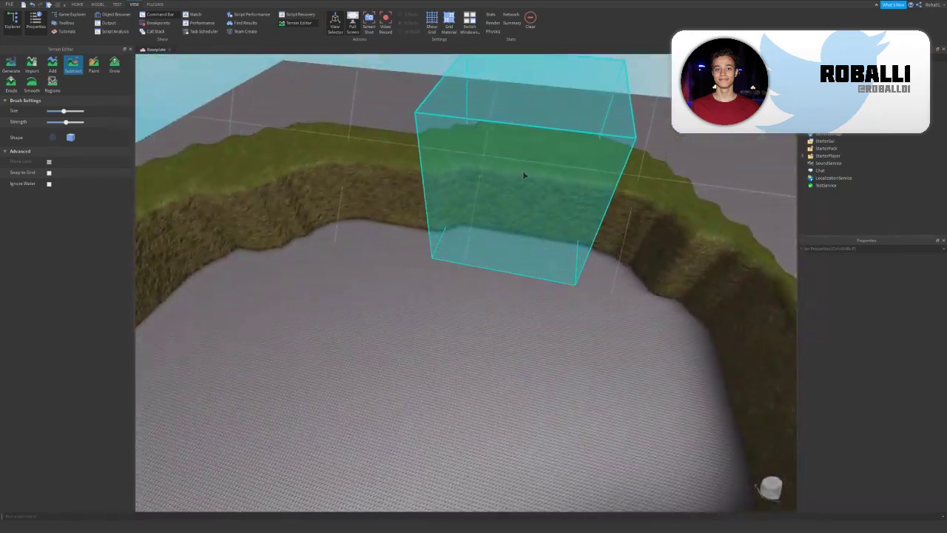
Try further Subtract cuts at the hole's grass wall, and undo the cuts and the grass area.
{"action": "left_click", "coordinate": [525, 178]}
{"action": "key", "text": "ctrl+z"}
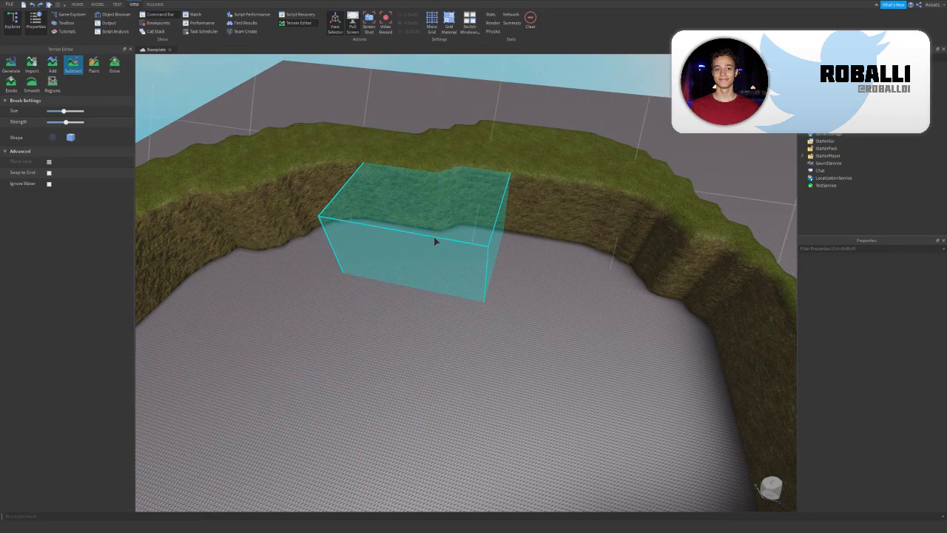
{"action": "mouse_move", "coordinate": [436, 241]}
{"action": "left_mouse_down"}
{"action": "mouse_move", "coordinate": [417, 216]}
{"action": "mouse_move", "coordinate": [484, 196]}
{"action": "mouse_move", "coordinate": [554, 256]}
{"action": "left_mouse_up"}
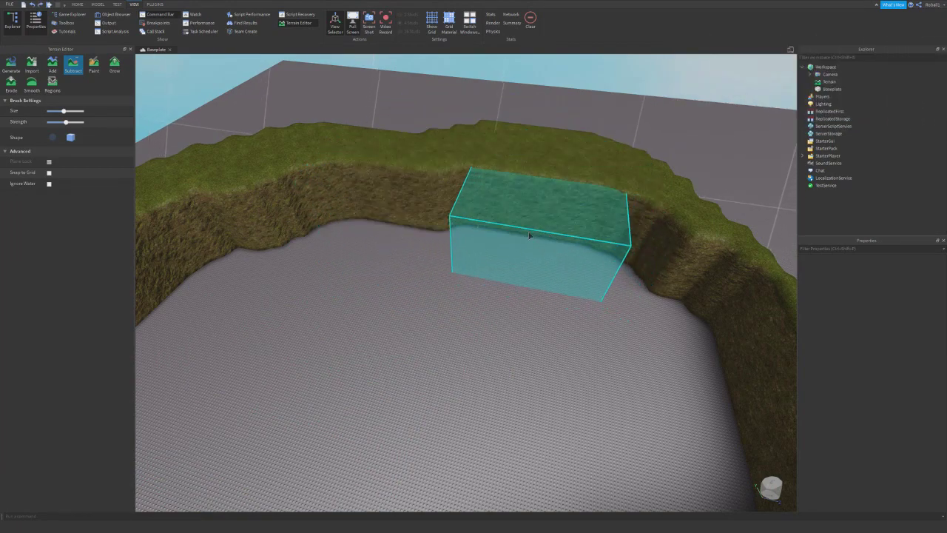
{"action": "key", "text": "ctrl+z"}
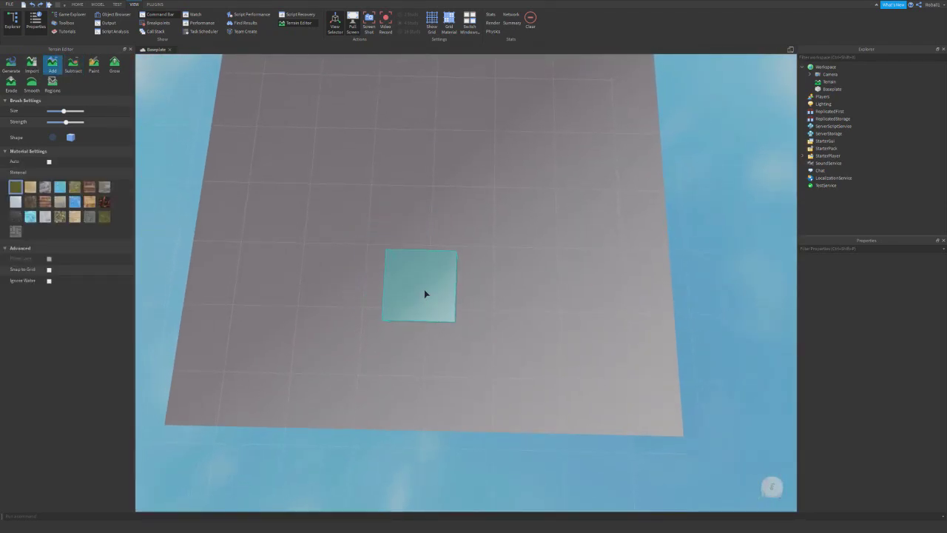
Add a broad grass area across the middle of the bare baseplate using the cube brush.
{"action": "mouse_move", "coordinate": [430, 293]}
{"action": "left_mouse_down"}
{"action": "mouse_move", "coordinate": [490, 148]}
{"action": "mouse_move", "coordinate": [420, 224]}
{"action": "left_mouse_up"}
{"action": "scroll", "coordinate": [350, 175], "scroll_direction": "up", "scroll_amount": 5}
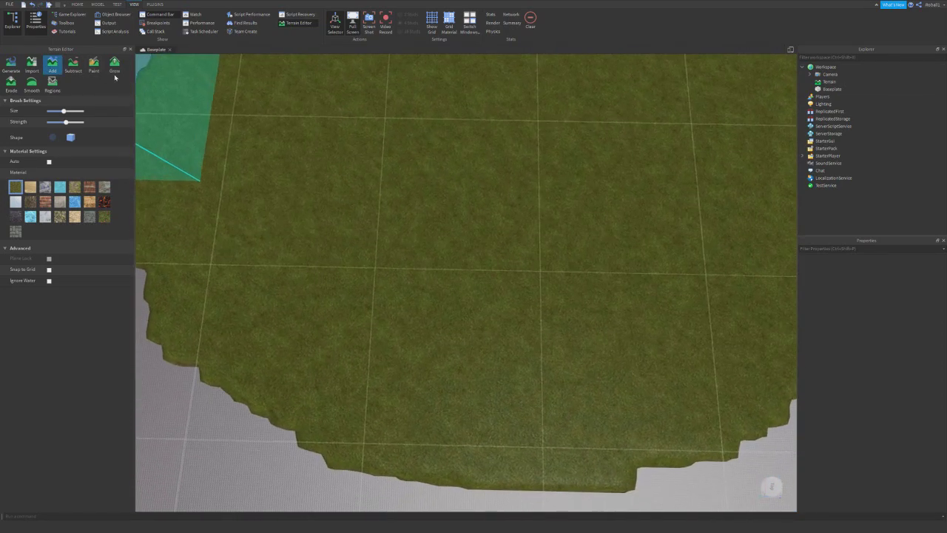
{"action": "key", "text": "w"}
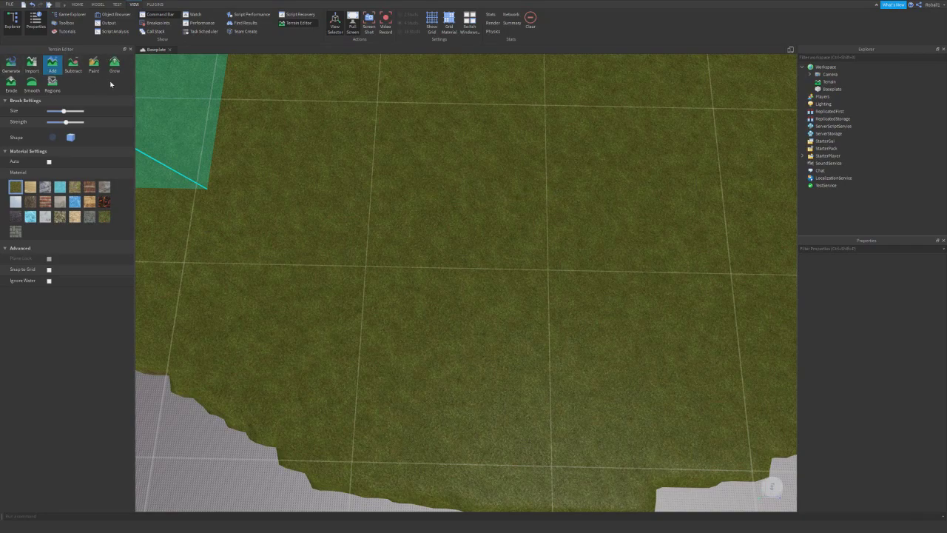
Paint a winding patch of the brown ground material in the middle of the grass with a smaller sphere brush.
{"action": "left_click", "coordinate": [92, 65]}
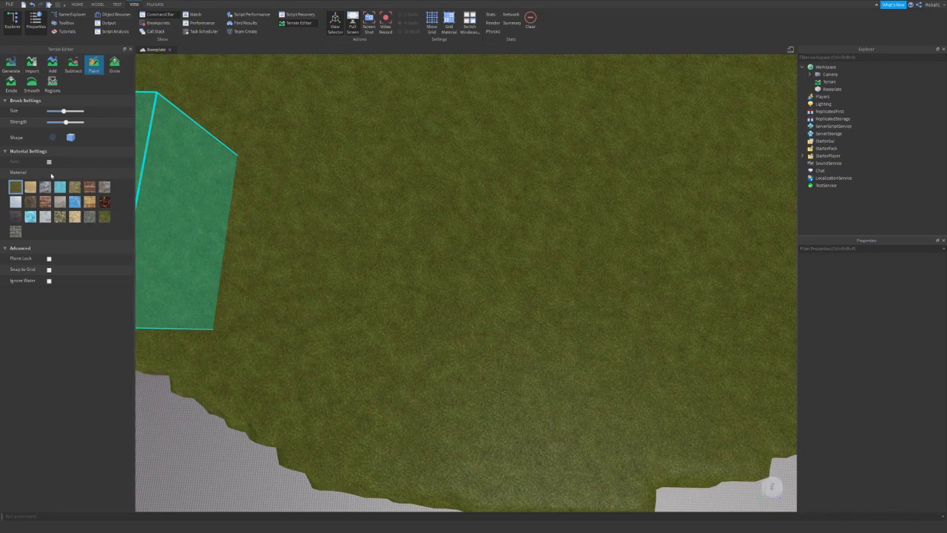
{"action": "left_click_drag", "start_coordinate": [60, 112], "coordinate": [57, 113]}
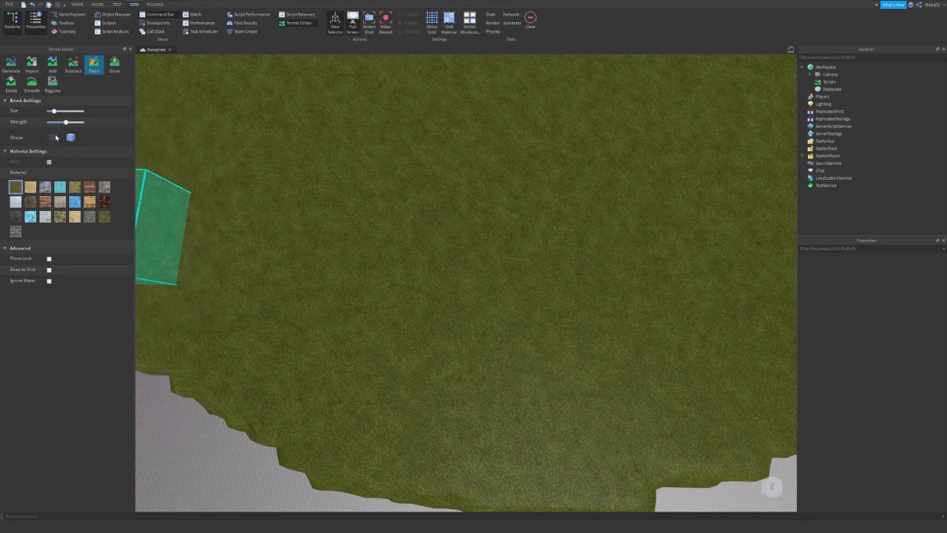
{"action": "left_click", "coordinate": [74, 188]}
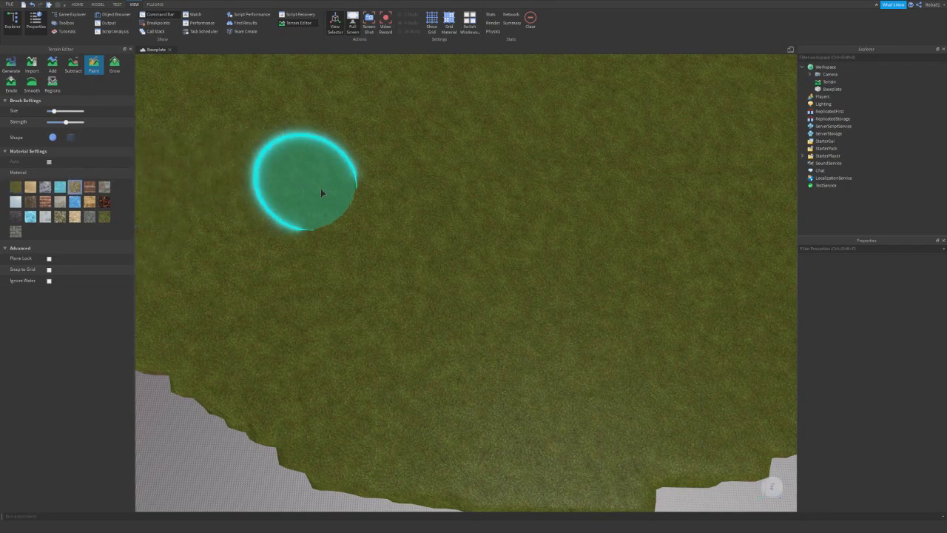
{"action": "mouse_move", "coordinate": [323, 192]}
{"action": "left_mouse_down"}
{"action": "mouse_move", "coordinate": [296, 228]}
{"action": "mouse_move", "coordinate": [391, 174]}
{"action": "mouse_move", "coordinate": [484, 186]}
{"action": "left_mouse_up"}
{"action": "right_click_drag", "start_coordinate": [485, 187], "coordinate": [485, 151]}
{"action": "mouse_move", "coordinate": [484, 187]}
{"action": "left_mouse_down"}
{"action": "mouse_move", "coordinate": [562, 156]}
{"action": "mouse_move", "coordinate": [528, 216]}
{"action": "mouse_move", "coordinate": [608, 371]}
{"action": "left_mouse_up"}
{"action": "key", "text": "s"}
{"action": "key", "text": "a"}
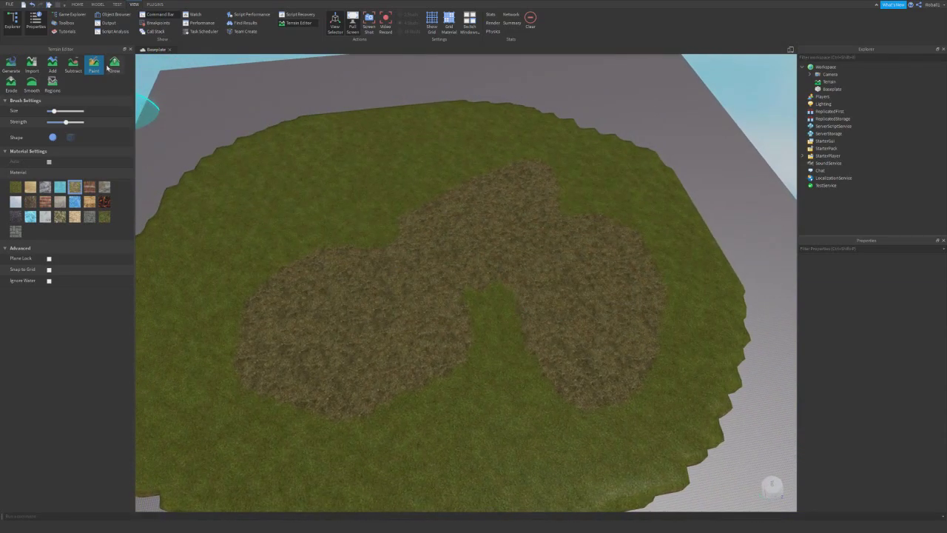
Grow the terrain over the ground patch with a larger sphere brush, filling the grass notch along its edge.
{"action": "scroll", "coordinate": [436, 296], "scroll_direction": "up", "scroll_amount": 10, "text": "shift"}
{"action": "mouse_move", "coordinate": [432, 333]}
{"action": "left_mouse_down"}
{"action": "mouse_move", "coordinate": [431, 286]}
{"action": "mouse_move", "coordinate": [543, 200]}
{"action": "mouse_move", "coordinate": [441, 309]}
{"action": "left_mouse_up"}
{"action": "key", "text": "w"}
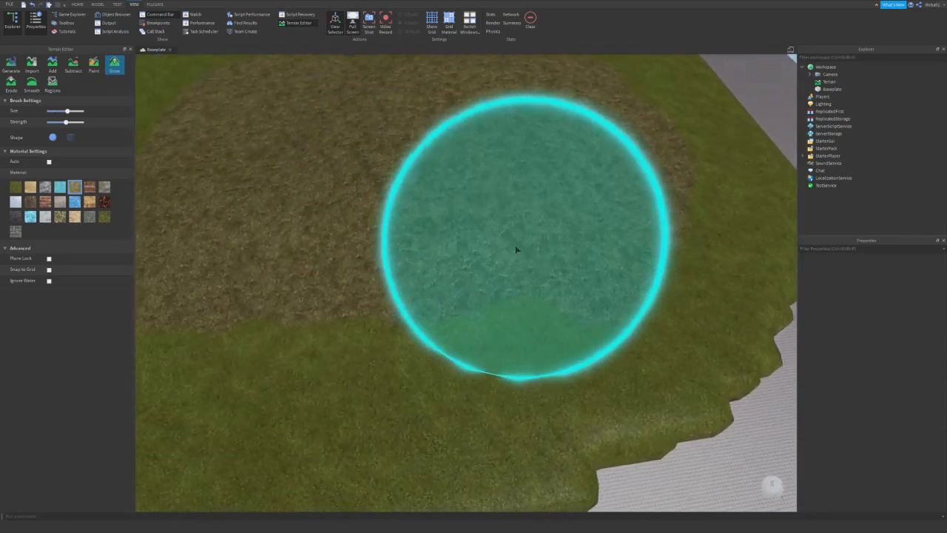
{"action": "mouse_move", "coordinate": [550, 258]}
{"action": "right_mouse_down"}
{"action": "mouse_move", "coordinate": [517, 258]}
{"action": "mouse_move", "coordinate": [553, 259]}
{"action": "mouse_move", "coordinate": [538, 275]}
{"action": "right_mouse_up"}
{"action": "key", "text": "s"}
{"action": "key", "text": "a"}
{"action": "scroll", "coordinate": [536, 269], "scroll_direction": "up", "scroll_amount": 3}
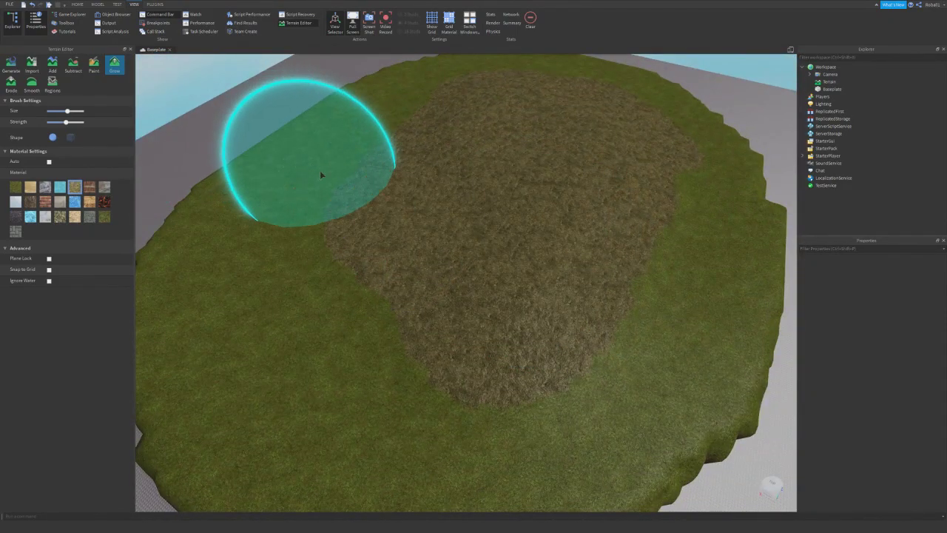
Vary the Grow brush's size and strength over the ground patch.
{"action": "scroll", "coordinate": [384, 197], "scroll_direction": "down", "scroll_amount": 6, "text": "shift"}
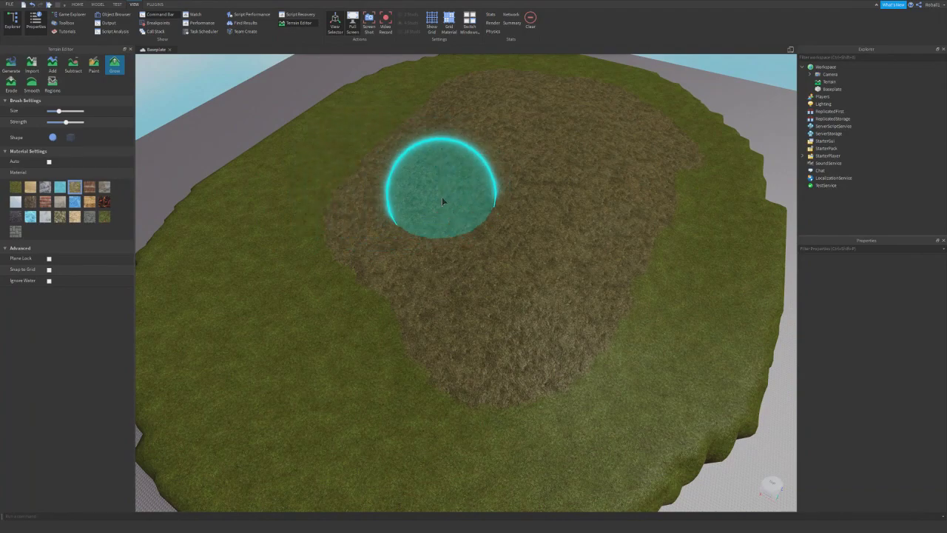
{"action": "scroll", "coordinate": [446, 199], "scroll_direction": "up", "scroll_amount": 2, "text": "ctrl"}
{"action": "scroll", "coordinate": [452, 204], "scroll_direction": "down", "scroll_amount": 4, "text": "ctrl"}
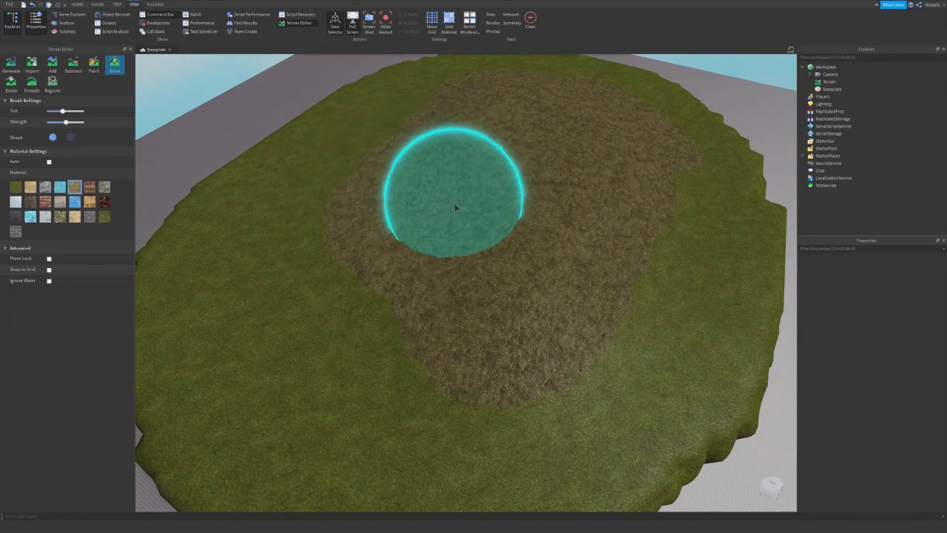
{"action": "scroll", "coordinate": [456, 208], "scroll_direction": "up", "scroll_amount": 5, "text": "ctrl"}
{"action": "scroll", "coordinate": [460, 210], "scroll_direction": "down", "scroll_amount": 4, "text": "ctrl"}
{"action": "scroll", "coordinate": [469, 211], "scroll_direction": "up", "scroll_amount": 4, "text": "ctrl"}
{"action": "scroll", "coordinate": [473, 211], "scroll_direction": "down", "scroll_amount": 4, "text": "ctrl"}
{"action": "scroll", "coordinate": [473, 211], "scroll_direction": "up", "scroll_amount": 3, "text": "ctrl"}
{"action": "scroll", "coordinate": [473, 211], "scroll_direction": "up", "scroll_amount": 3, "text": "shift"}
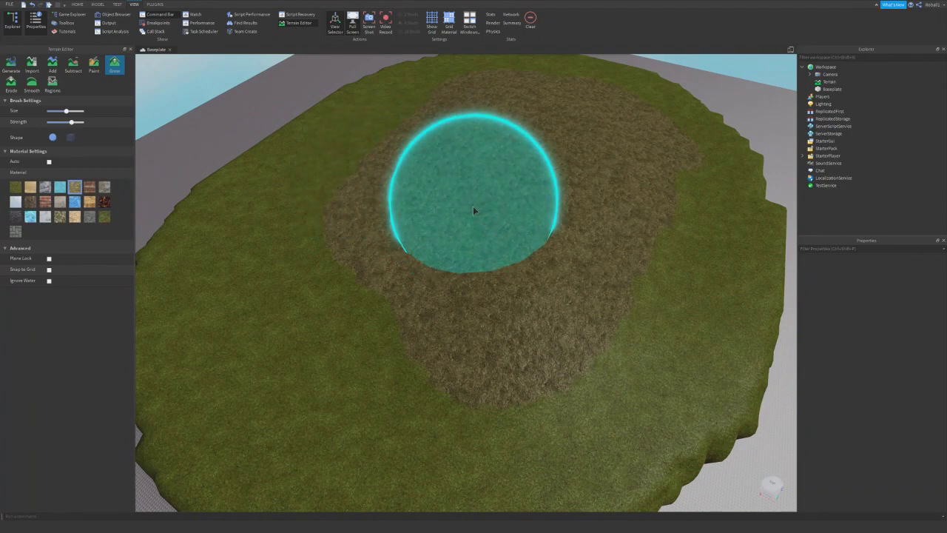
Grow a mound on the ground patch with a strong brush, and undo it.
{"action": "left_click_drag", "start_coordinate": [477, 209], "coordinate": [493, 223]}
{"action": "mouse_move", "coordinate": [566, 216]}
{"action": "right_mouse_down"}
{"action": "mouse_move", "coordinate": [583, 207]}
{"action": "mouse_move", "coordinate": [434, 226]}
{"action": "right_mouse_up"}
{"action": "key", "text": "ctrl+z"}
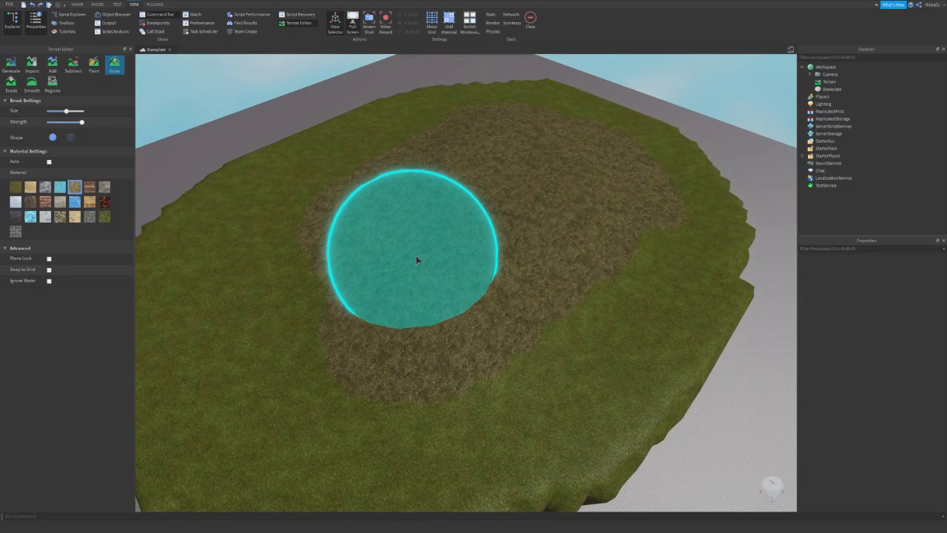
Reduce the Grow brush's strength, raise the same spot on the ground patch, and undo it.
{"action": "scroll", "coordinate": [414, 259], "scroll_direction": "down", "scroll_amount": 5, "text": "shift"}
{"action": "scroll", "coordinate": [403, 267], "scroll_direction": "down", "scroll_amount": 2, "text": "shift"}
{"action": "left_click_drag", "start_coordinate": [402, 267], "coordinate": [407, 264]}
{"action": "key", "text": "ctrl+z"}
Grow a broad, gentle mound on the ground patch with a nearly maximum brush size and low strength.
{"action": "scroll", "coordinate": [406, 260], "scroll_direction": "up", "scroll_amount": 2, "text": "ctrl"}
{"action": "scroll", "coordinate": [406, 259], "scroll_direction": "up", "scroll_amount": 2, "text": "ctrl"}
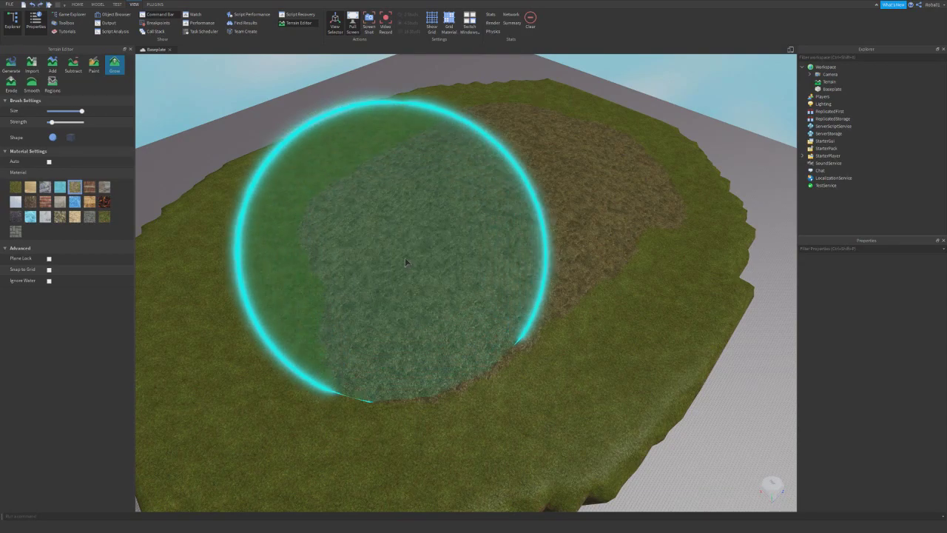
{"action": "scroll", "coordinate": [403, 252], "scroll_direction": "up", "scroll_amount": 2, "text": "ctrl"}
{"action": "scroll", "coordinate": [402, 252], "scroll_direction": "up", "scroll_amount": 2, "text": "shift"}
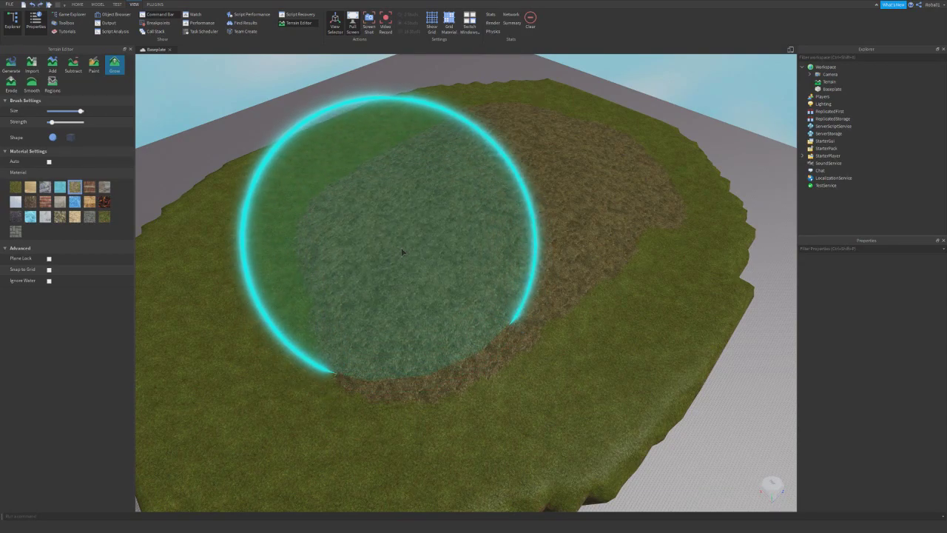
{"action": "left_click_drag", "start_coordinate": [403, 251], "coordinate": [401, 252]}
{"action": "scroll", "coordinate": [402, 251], "scroll_direction": "up", "scroll_amount": 4, "text": "shift"}
{"action": "scroll", "coordinate": [401, 252], "scroll_direction": "down", "scroll_amount": 2, "text": "ctrl"}
{"action": "scroll", "coordinate": [402, 251], "scroll_direction": "down", "scroll_amount": 15, "text": "ctrl+shift"}
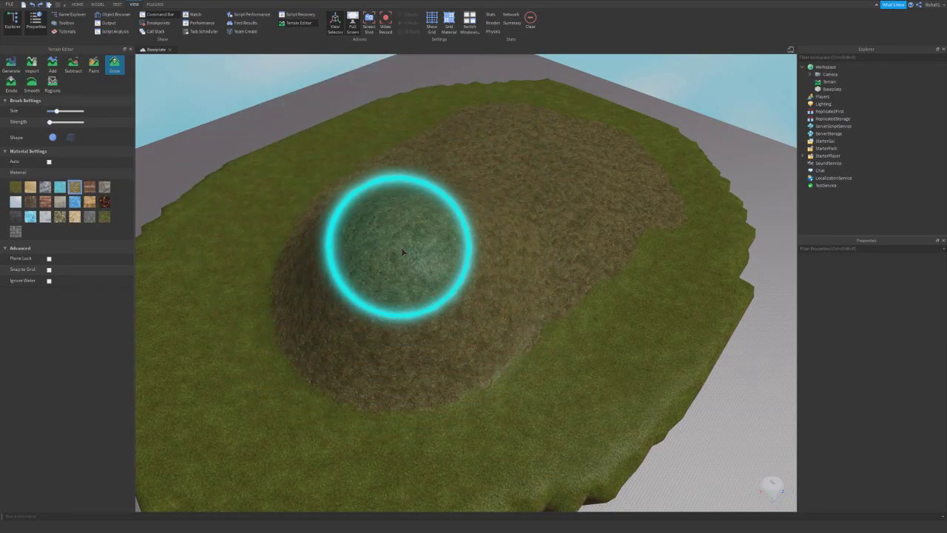
Inspect the mound and undo all the Grow strokes on the ground patch.
{"action": "scroll", "coordinate": [402, 251], "scroll_direction": "up", "scroll_amount": 4}
{"action": "right_click_drag", "start_coordinate": [437, 247], "coordinate": [387, 245]}
{"action": "scroll", "coordinate": [437, 247], "scroll_direction": "down", "scroll_amount": 3}
{"action": "scroll", "coordinate": [343, 237], "scroll_direction": "down", "scroll_amount": 1}
{"action": "scroll", "coordinate": [343, 237], "scroll_direction": "down", "scroll_amount": 3}
{"action": "scroll", "coordinate": [387, 246], "scroll_direction": "down", "scroll_amount": 6}
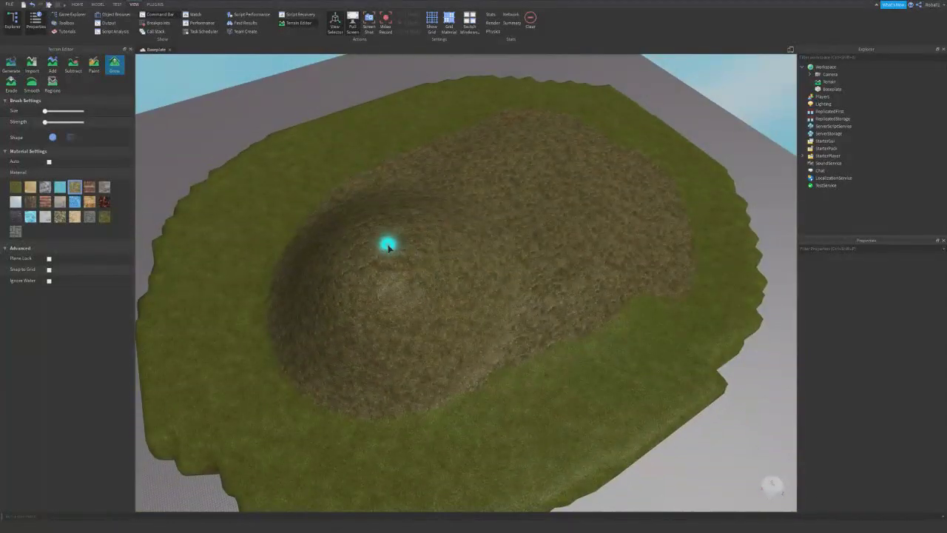
{"action": "key", "text": "ctrl+z"}
{"action": "key", "text": "ctrl+z"}
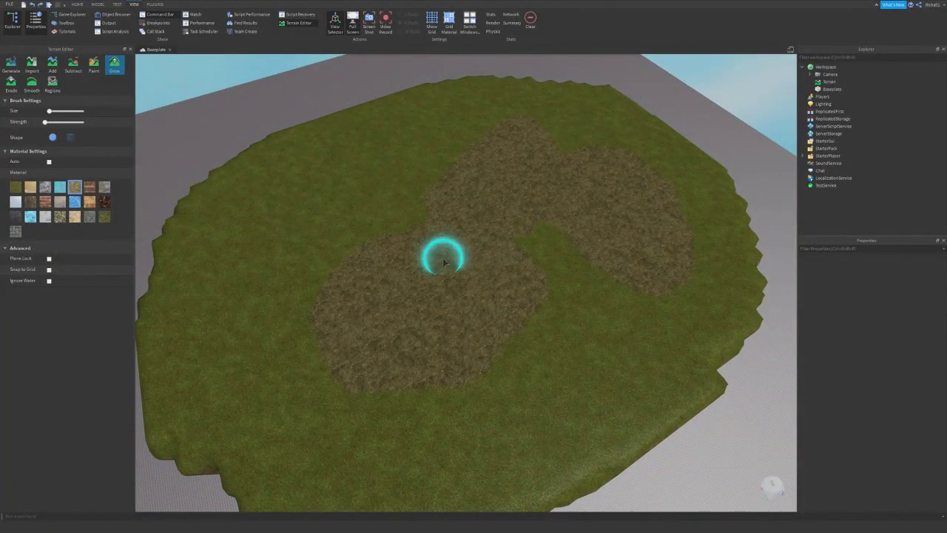
Raise a tall, steep peak on the ground patch with Grow at maximum size and strength, narrowing the brush toward the tip.
{"action": "scroll", "coordinate": [427, 270], "scroll_direction": "up", "scroll_amount": 4, "text": "ctrl"}
{"action": "scroll", "coordinate": [424, 270], "scroll_direction": "up", "scroll_amount": 4, "text": "shift"}
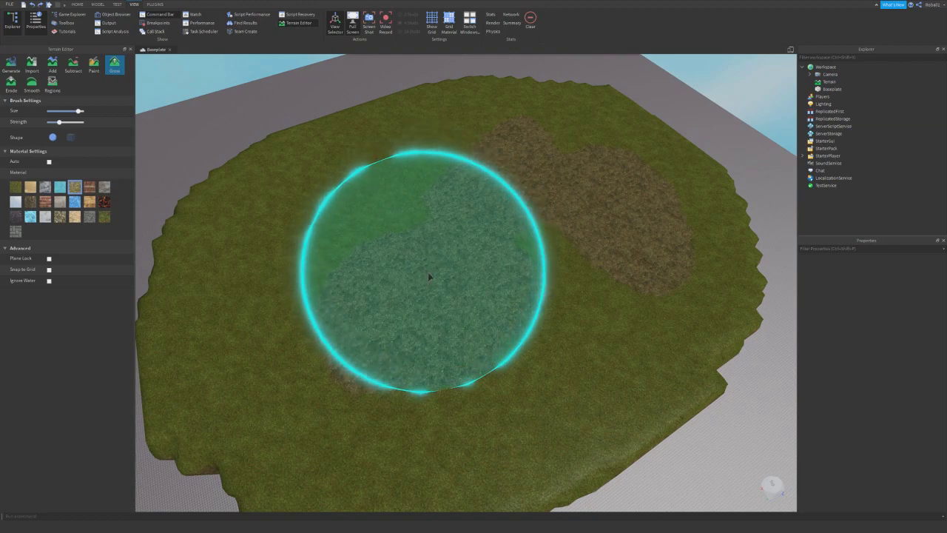
{"action": "scroll", "coordinate": [375, 277], "scroll_direction": "up", "scroll_amount": 2, "text": "shift"}
{"action": "scroll", "coordinate": [372, 264], "scroll_direction": "up", "scroll_amount": 1, "text": "ctrl"}
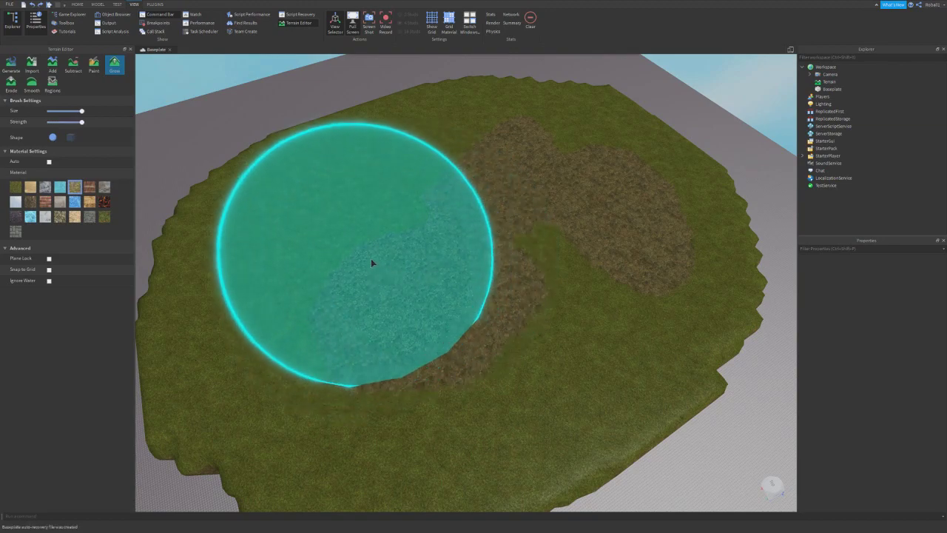
{"action": "right_click_drag", "start_coordinate": [372, 262], "coordinate": [372, 262]}
{"action": "key", "text": "e"}
{"action": "right_click_drag", "start_coordinate": [401, 311], "coordinate": [402, 311]}
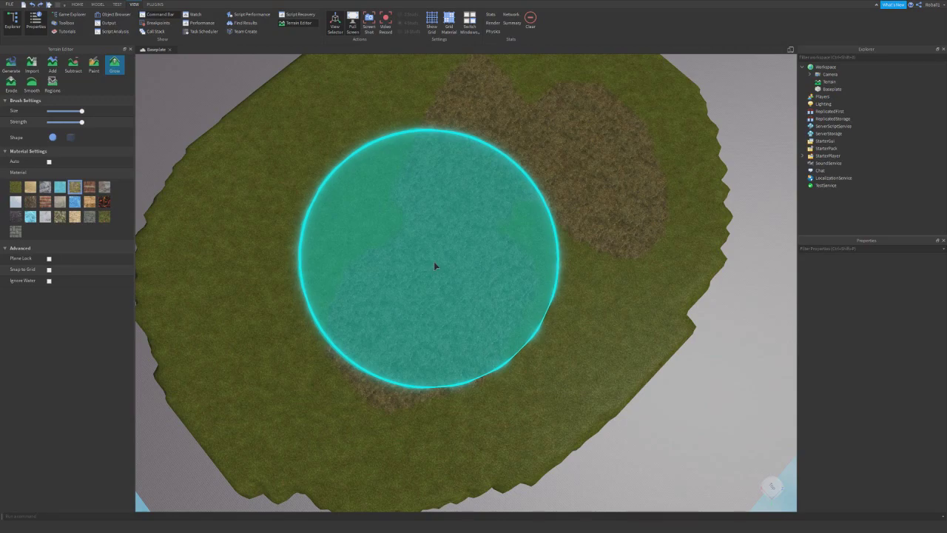
{"action": "left_click_drag", "start_coordinate": [434, 262], "coordinate": [434, 262]}
{"action": "scroll", "coordinate": [433, 260], "scroll_direction": "down", "scroll_amount": 2, "text": "ctrl"}
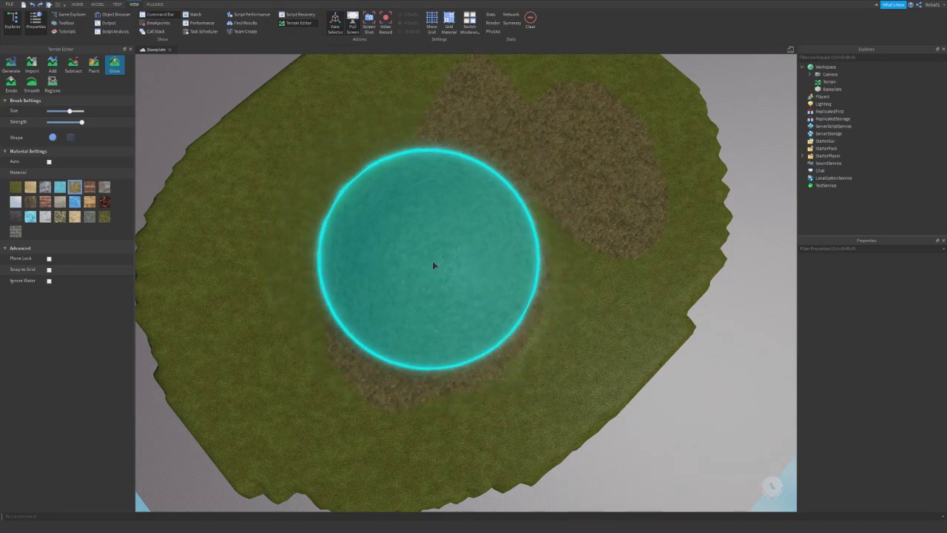
{"action": "scroll", "coordinate": [432, 263], "scroll_direction": "down", "scroll_amount": 2, "text": "ctrl"}
{"action": "scroll", "coordinate": [427, 255], "scroll_direction": "down", "scroll_amount": 6, "text": "shift"}
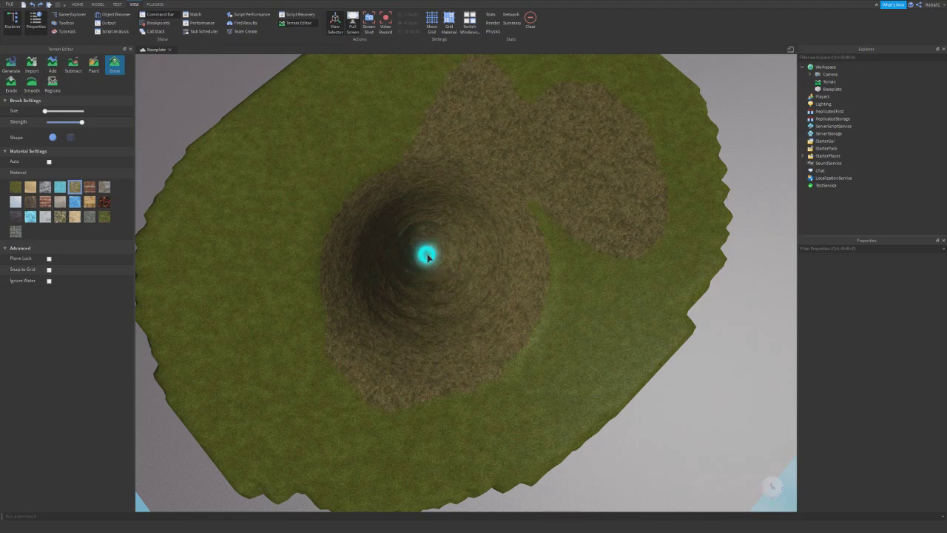
View the tall peak from the side and undo it.
{"action": "right_click_drag", "start_coordinate": [428, 255], "coordinate": [416, 220]}
{"action": "key", "text": "s"}
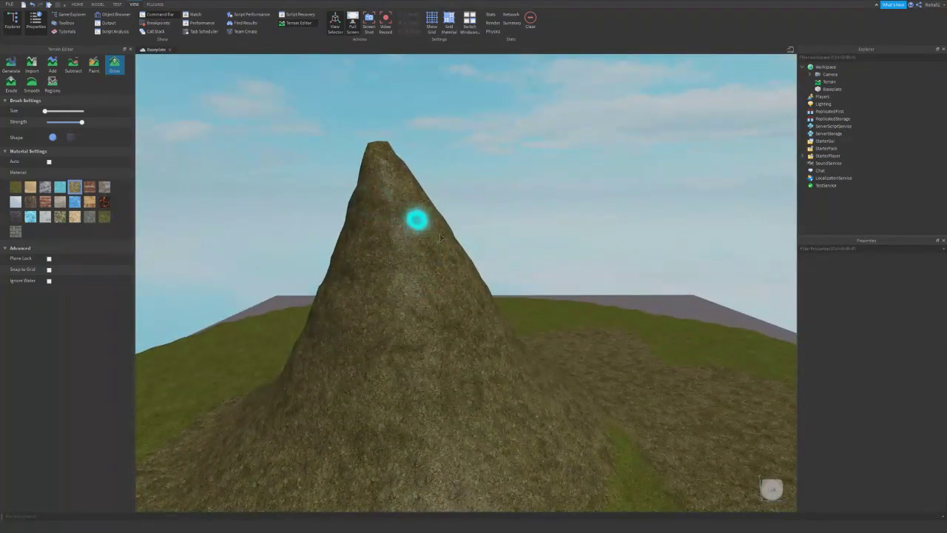
{"action": "key", "text": "s"}
{"action": "right_click_drag", "start_coordinate": [476, 260], "coordinate": [475, 260]}
{"action": "key", "text": "ctrl+z"}
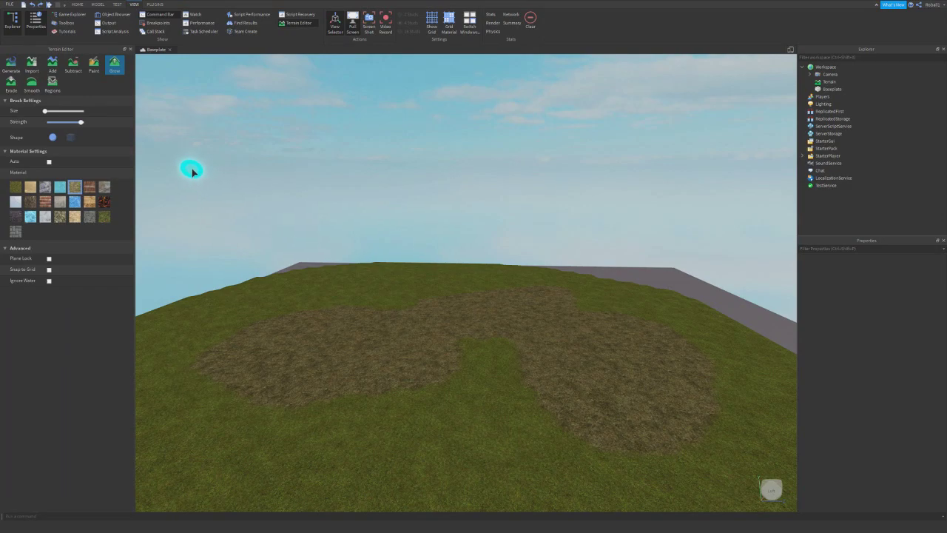
Erode a shallow hollow in the grass beside the ground patch with an enlarged sphere brush.
{"action": "left_click", "coordinate": [10, 85]}
{"action": "right_click_drag", "start_coordinate": [277, 166], "coordinate": [298, 248]}
{"action": "scroll", "coordinate": [298, 248], "scroll_direction": "up", "scroll_amount": 15, "text": "shift"}
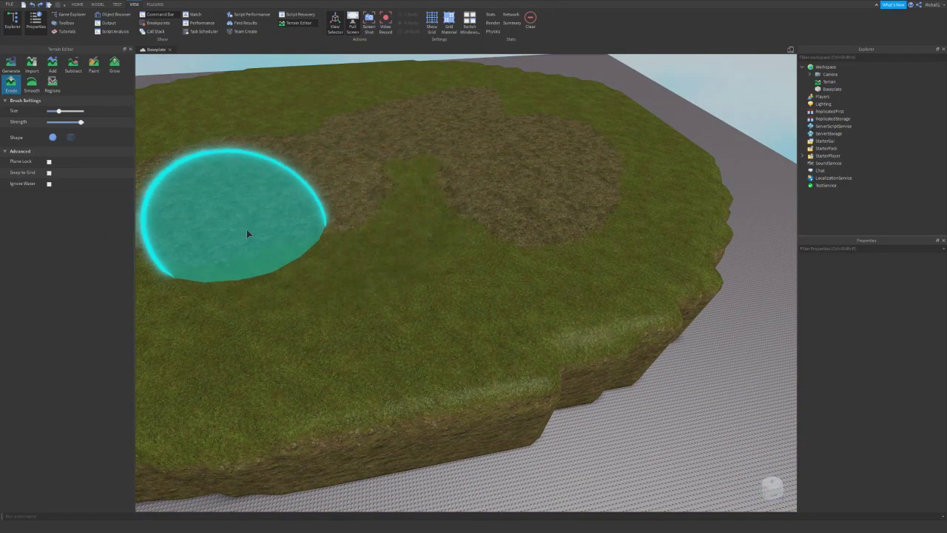
{"action": "mouse_move", "coordinate": [246, 230]}
{"action": "left_mouse_down"}
{"action": "mouse_move", "coordinate": [365, 312]}
{"action": "mouse_move", "coordinate": [542, 216]}
{"action": "mouse_move", "coordinate": [336, 146]}
{"action": "mouse_move", "coordinate": [355, 228]}
{"action": "left_mouse_up"}
{"action": "key", "text": "a"}
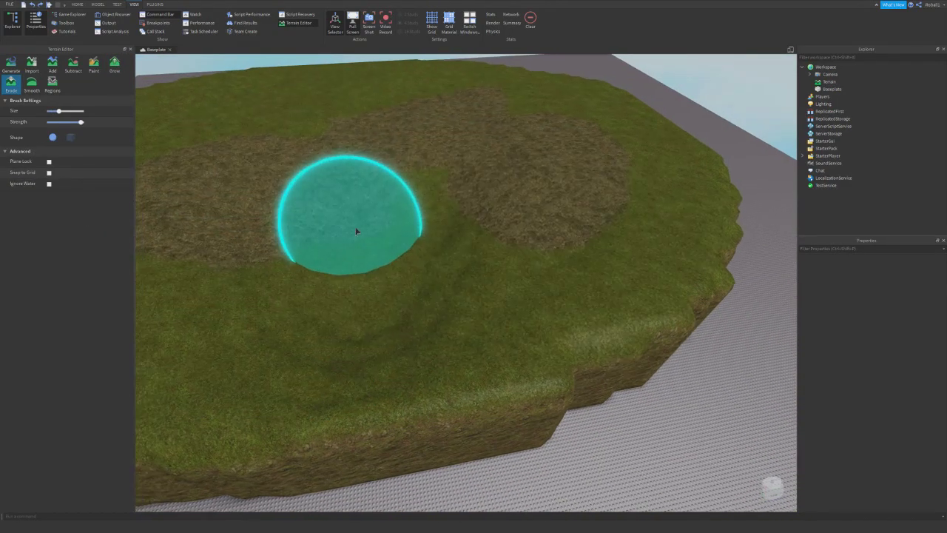
Inspect the eroded hollow in the grass and undo the erosion.
{"action": "key", "text": "w"}
{"action": "right_click_drag", "start_coordinate": [355, 231], "coordinate": [441, 190]}
{"action": "key", "text": "s"}
{"action": "key", "text": "ctrl+z"}
{"action": "key", "text": "a"}
Round off the grass terrain's steep outer edge with the Smooth tool, using the sphere brush.
{"action": "left_click", "coordinate": [31, 84]}
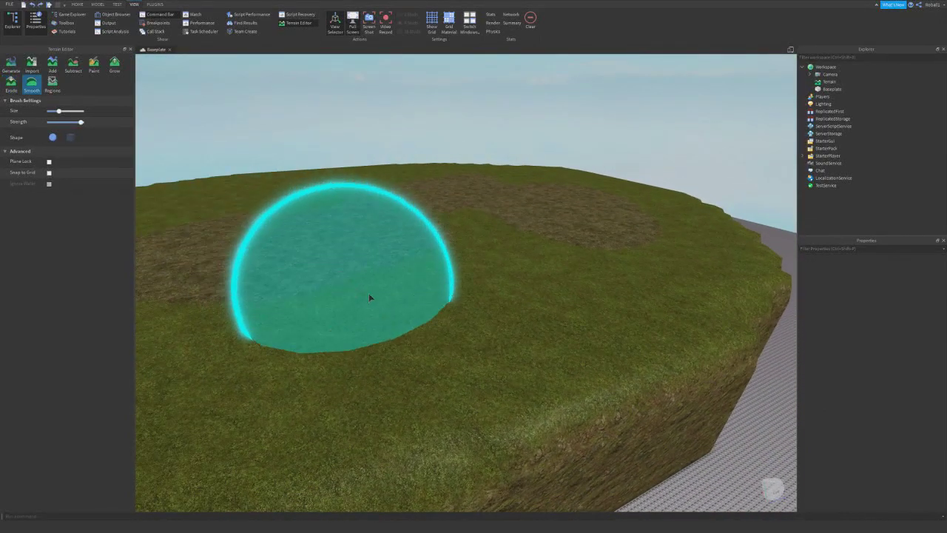
{"action": "key", "text": "d"}
{"action": "right_click_drag", "start_coordinate": [477, 374], "coordinate": [476, 372]}
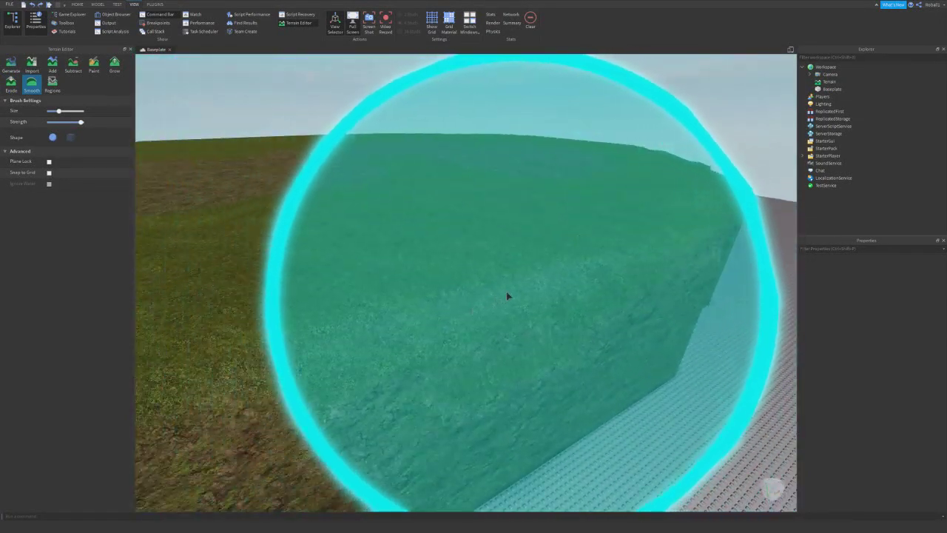
{"action": "key", "text": "d"}
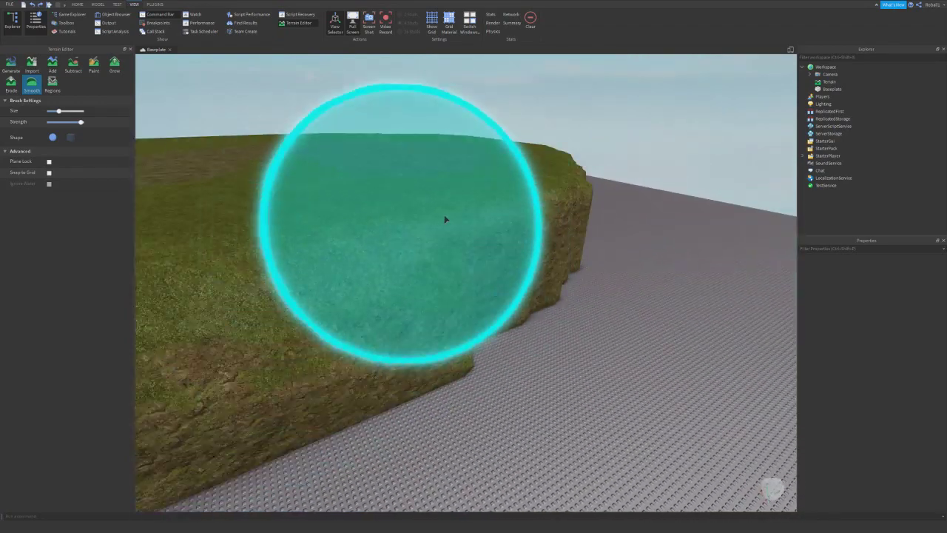
{"action": "key", "text": "a"}
{"action": "mouse_move", "coordinate": [445, 220]}
{"action": "left_mouse_down"}
{"action": "mouse_move", "coordinate": [340, 271]}
{"action": "mouse_move", "coordinate": [247, 377]}
{"action": "mouse_move", "coordinate": [388, 312]}
{"action": "mouse_move", "coordinate": [517, 347]}
{"action": "mouse_move", "coordinate": [347, 436]}
{"action": "mouse_move", "coordinate": [568, 338]}
{"action": "mouse_move", "coordinate": [611, 329]}
{"action": "mouse_move", "coordinate": [375, 345]}
{"action": "mouse_move", "coordinate": [524, 378]}
{"action": "mouse_move", "coordinate": [205, 388]}
{"action": "mouse_move", "coordinate": [484, 353]}
{"action": "mouse_move", "coordinate": [329, 367]}
{"action": "mouse_move", "coordinate": [403, 347]}
{"action": "mouse_move", "coordinate": [277, 364]}
{"action": "mouse_move", "coordinate": [514, 385]}
{"action": "left_mouse_up"}
{"action": "key", "text": "a"}
{"action": "key", "text": "a"}
{"action": "key", "text": "a"}
{"action": "right_click_drag", "start_coordinate": [513, 385], "coordinate": [441, 437]}
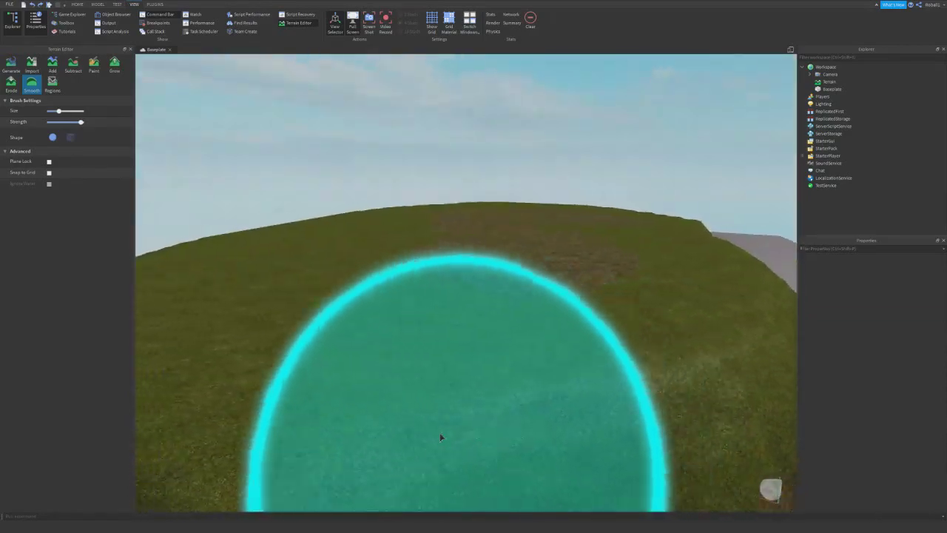
{"action": "scroll", "coordinate": [429, 429], "scroll_direction": "down", "scroll_amount": 4}
{"action": "scroll", "coordinate": [354, 396], "scroll_direction": "up", "scroll_amount": 2}
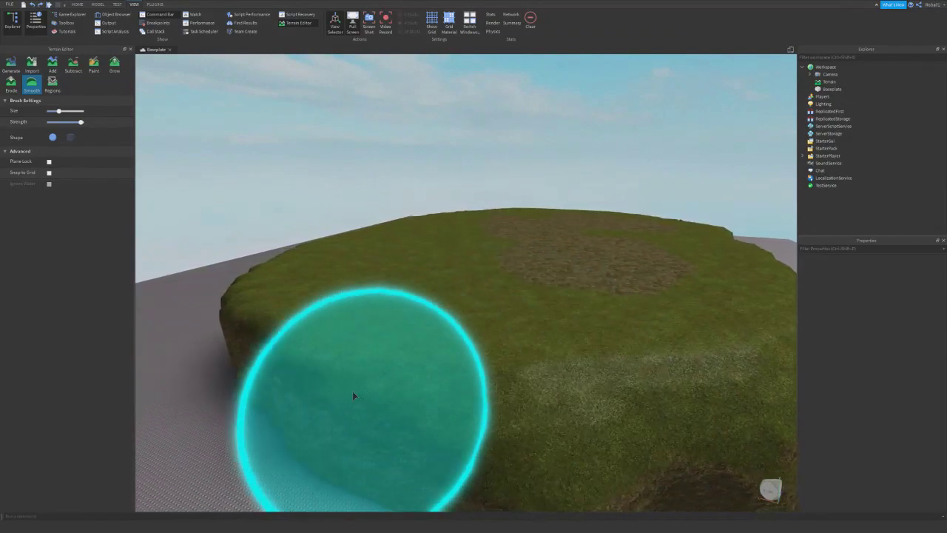
Add a lumpy ridge of ground material on the baseplate against the terrain's outer edge.
{"action": "right_click_drag", "start_coordinate": [393, 358], "coordinate": [251, 278]}
{"action": "left_click", "coordinate": [51, 68]}
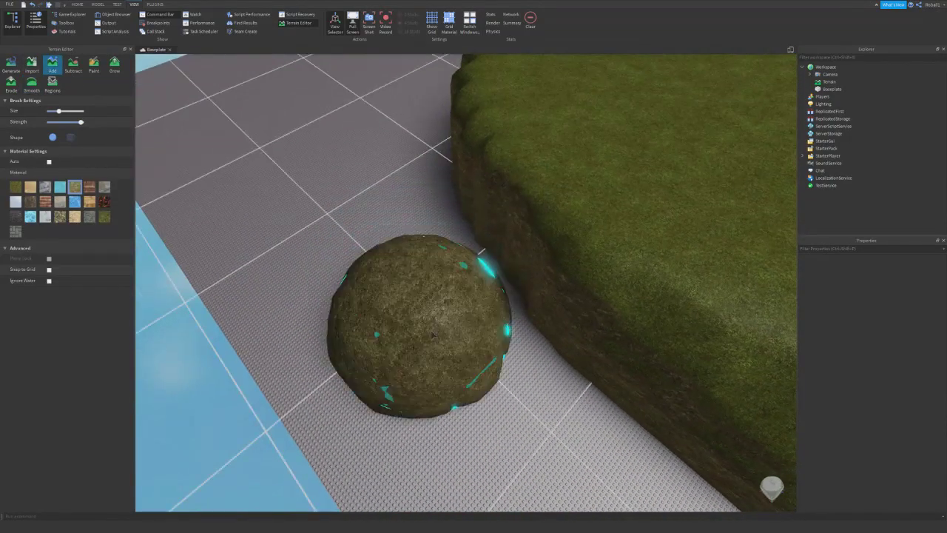
{"action": "mouse_move", "coordinate": [419, 328]}
{"action": "left_mouse_down"}
{"action": "mouse_move", "coordinate": [594, 374]}
{"action": "mouse_move", "coordinate": [592, 385]}
{"action": "left_mouse_up"}
{"action": "scroll", "coordinate": [398, 398], "scroll_direction": "up", "scroll_amount": 2}
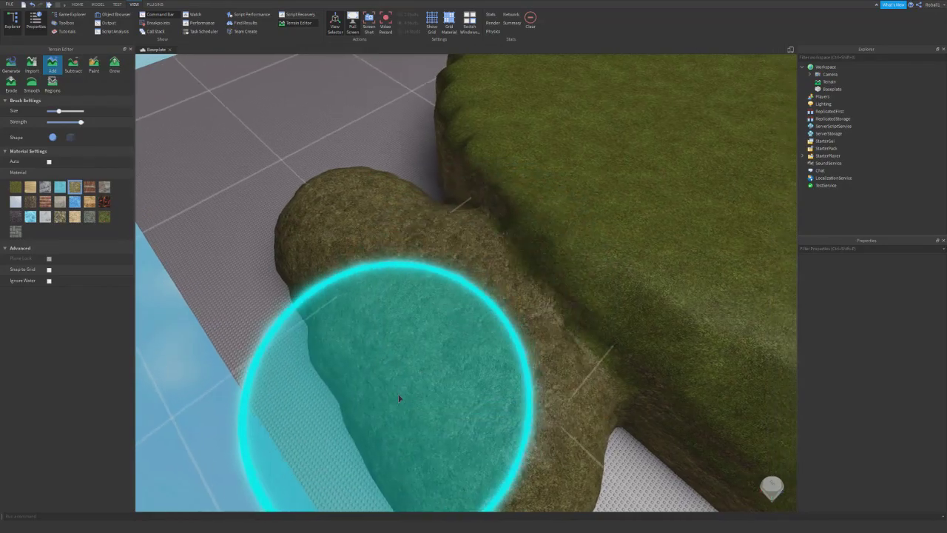
{"action": "scroll", "coordinate": [399, 398], "scroll_direction": "up", "scroll_amount": 5}
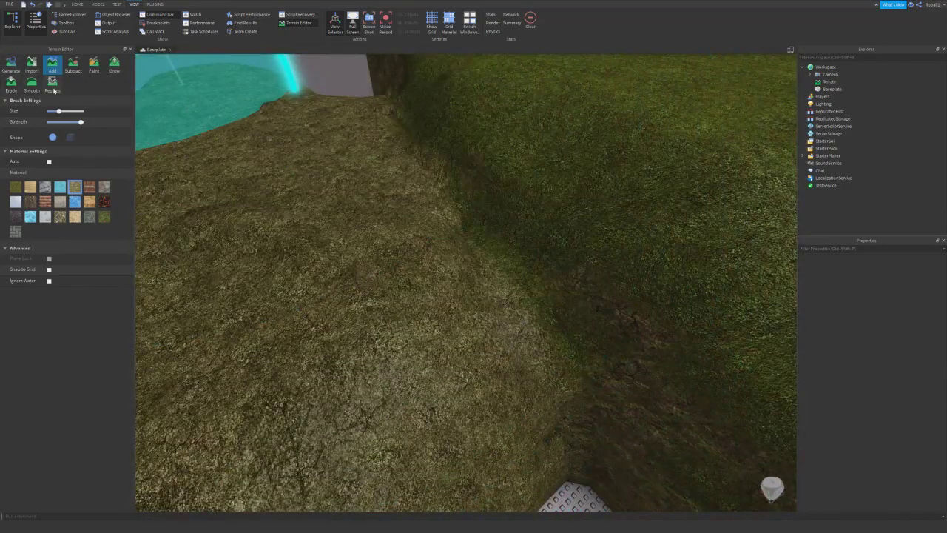
Blend the new ground ridge into the neighbouring grass terrain with the Smooth tool.
{"action": "left_click", "coordinate": [33, 85]}
{"action": "mouse_move", "coordinate": [497, 276]}
{"action": "left_mouse_down"}
{"action": "mouse_move", "coordinate": [432, 184]}
{"action": "mouse_move", "coordinate": [322, 147]}
{"action": "left_mouse_up"}
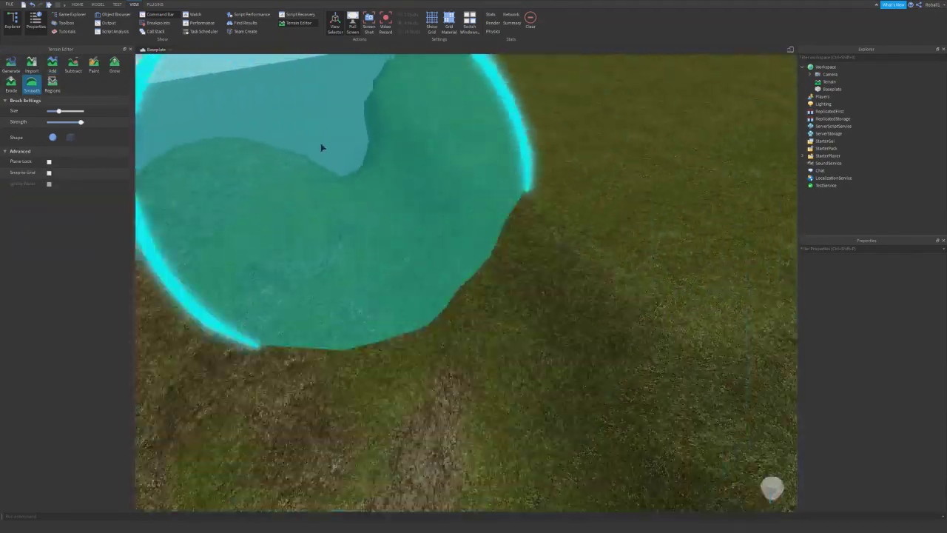
{"action": "scroll", "coordinate": [322, 148], "scroll_direction": "down", "scroll_amount": 5}
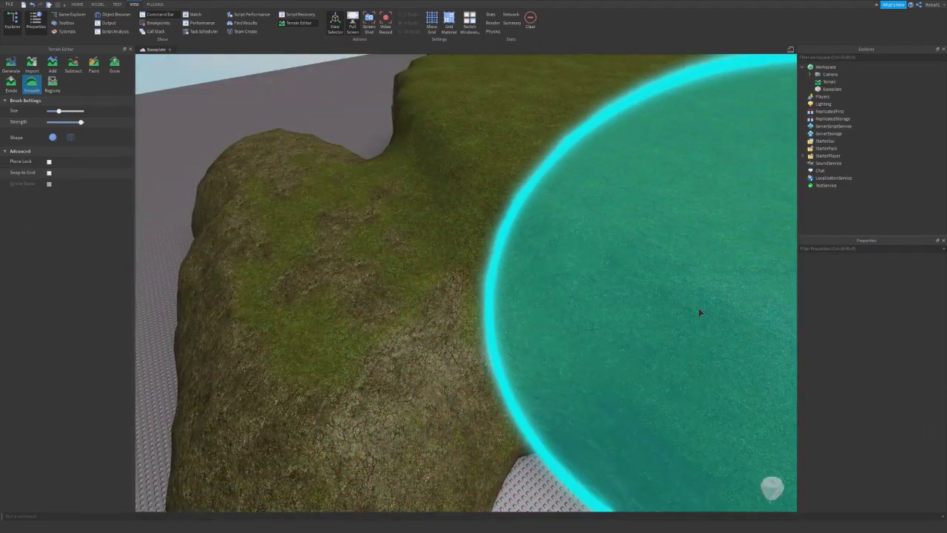
{"action": "right_click_drag", "start_coordinate": [756, 295], "coordinate": [756, 298]}
{"action": "left_click_drag", "start_coordinate": [370, 354], "coordinate": [649, 269]}
{"action": "right_click_drag", "start_coordinate": [533, 279], "coordinate": [531, 281]}
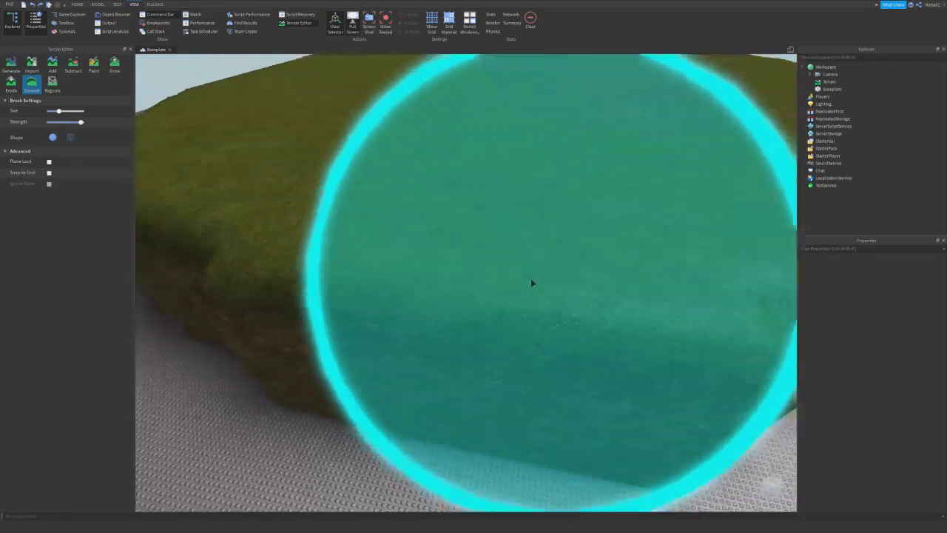
{"action": "scroll", "coordinate": [530, 282], "scroll_direction": "down", "scroll_amount": 5}
Try moving a box-selected region of the terrain's edge with the Regions Move tool, and undo the move.
{"action": "left_click", "coordinate": [51, 81]}
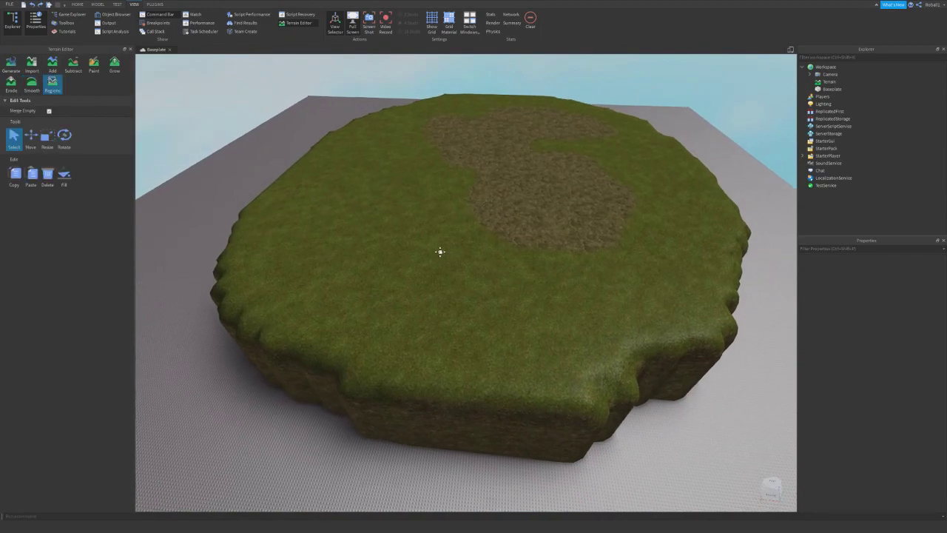
{"action": "right_click_drag", "start_coordinate": [441, 251], "coordinate": [442, 254]}
{"action": "right_click_drag", "start_coordinate": [447, 296], "coordinate": [450, 300]}
{"action": "key", "text": "d"}
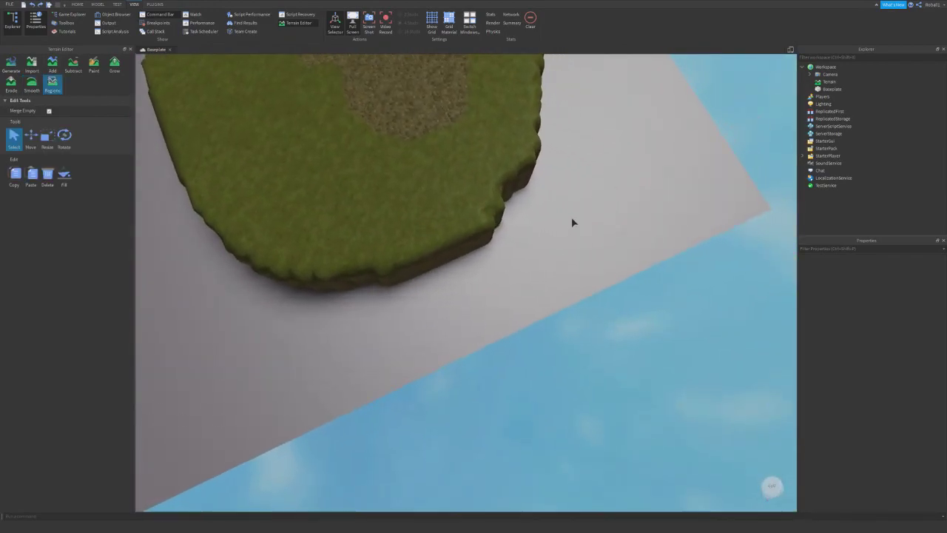
{"action": "key", "text": "w"}
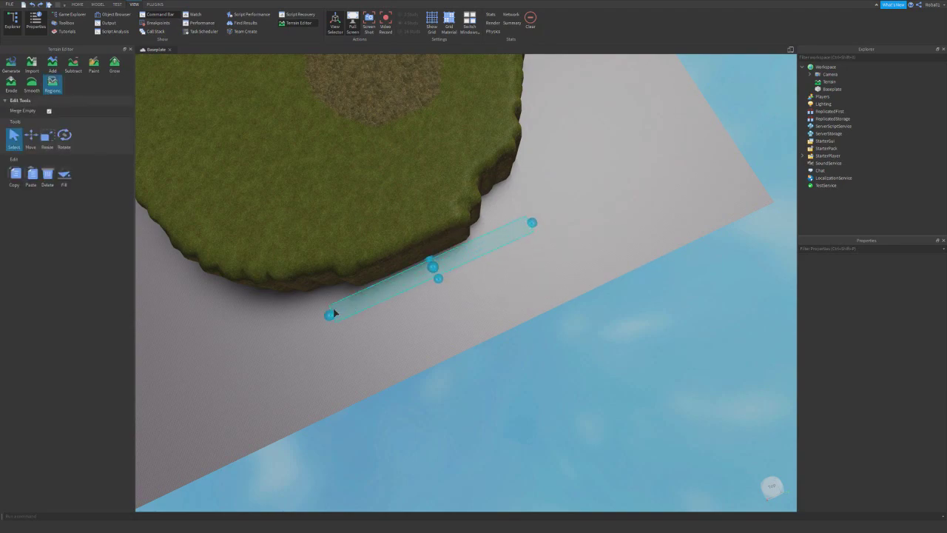
{"action": "right_click_drag", "start_coordinate": [398, 195], "coordinate": [426, 264]}
{"action": "left_click_drag", "start_coordinate": [409, 255], "coordinate": [398, 164]}
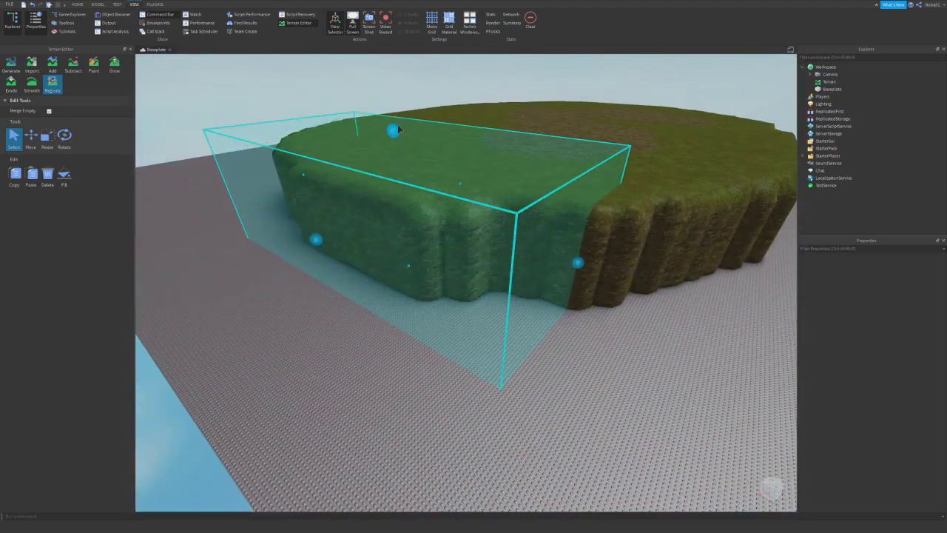
{"action": "left_click", "coordinate": [30, 136]}
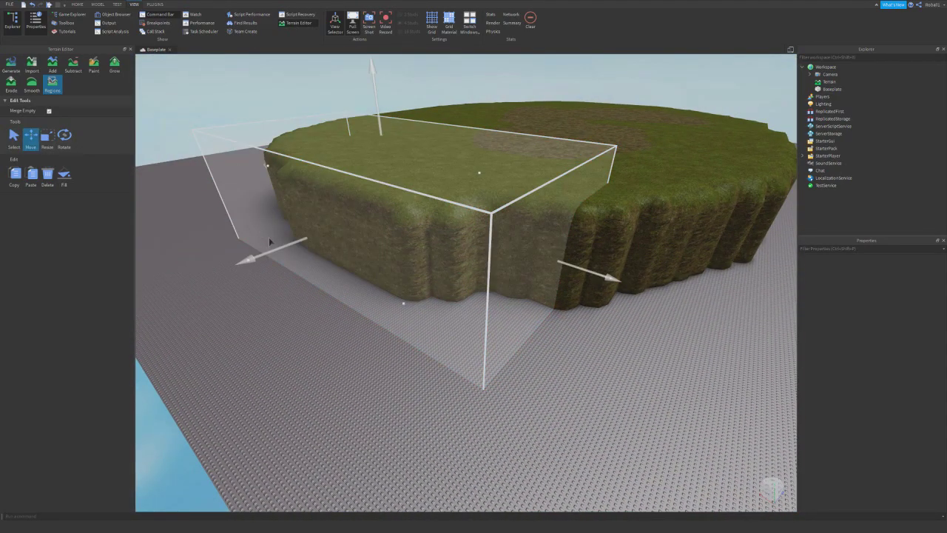
{"action": "left_click_drag", "start_coordinate": [280, 257], "coordinate": [358, 238]}
{"action": "key", "text": "ctrl+z"}
{"action": "key", "text": "d"}
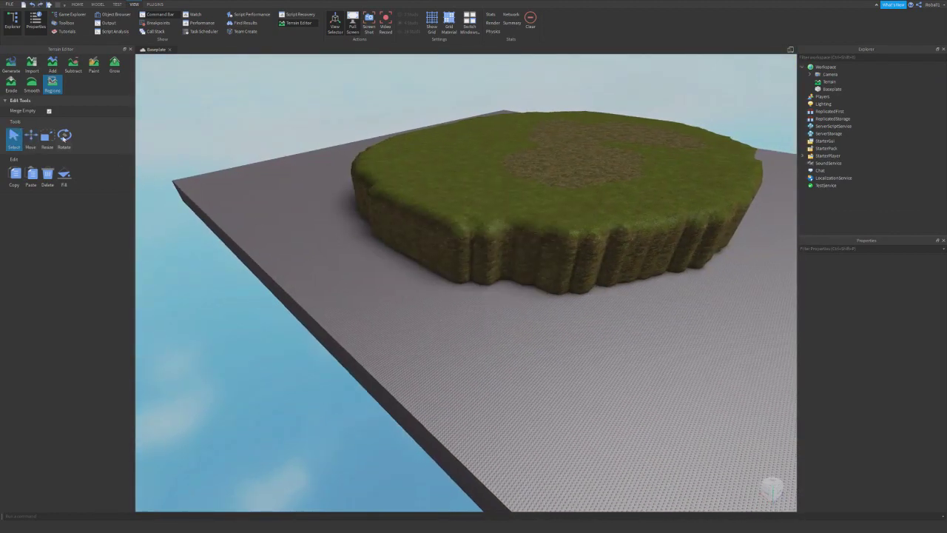
Select a box region over the terrain's edge and resize it outward to stretch the enclosed terrain across the baseplate.
{"action": "left_click", "coordinate": [13, 139]}
{"action": "left_click_drag", "start_coordinate": [270, 232], "coordinate": [509, 254]}
{"action": "left_click_drag", "start_coordinate": [407, 233], "coordinate": [414, 157]}
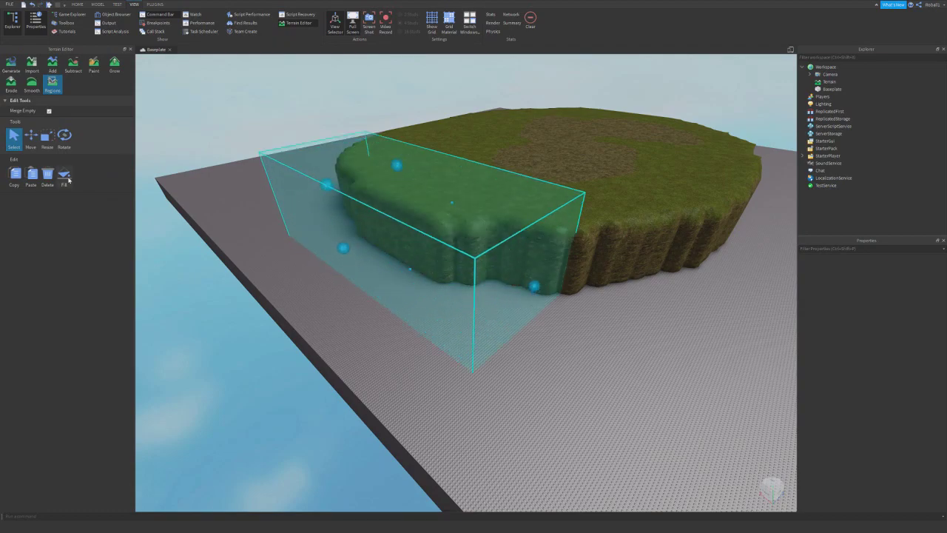
{"action": "left_click", "coordinate": [44, 137]}
{"action": "left_click_drag", "start_coordinate": [347, 246], "coordinate": [310, 366]}
{"action": "left_click_drag", "start_coordinate": [471, 335], "coordinate": [560, 421]}
{"action": "key", "text": "d"}
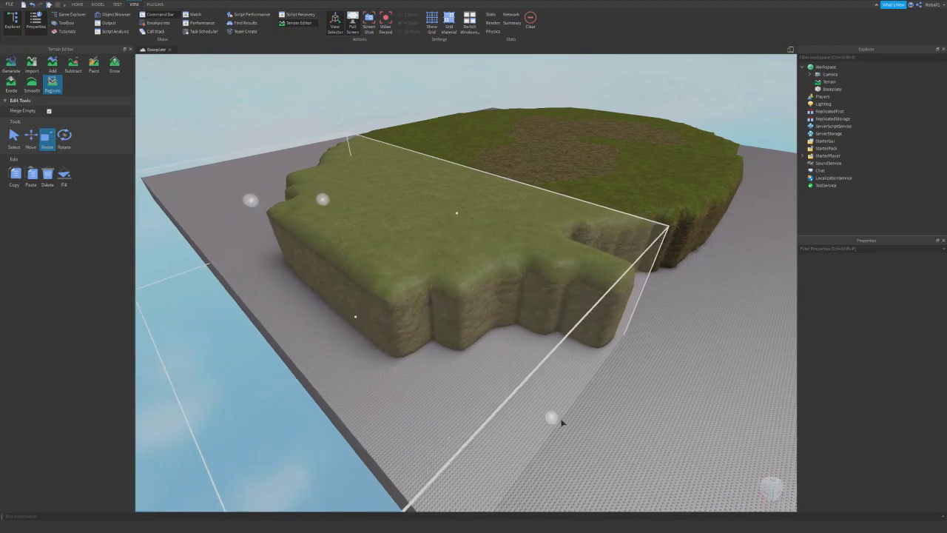
{"action": "key", "text": "w"}
{"action": "key", "text": "e"}
Try to rotate the stretched terrain region and undo the attempt.
{"action": "left_click", "coordinate": [64, 138]}
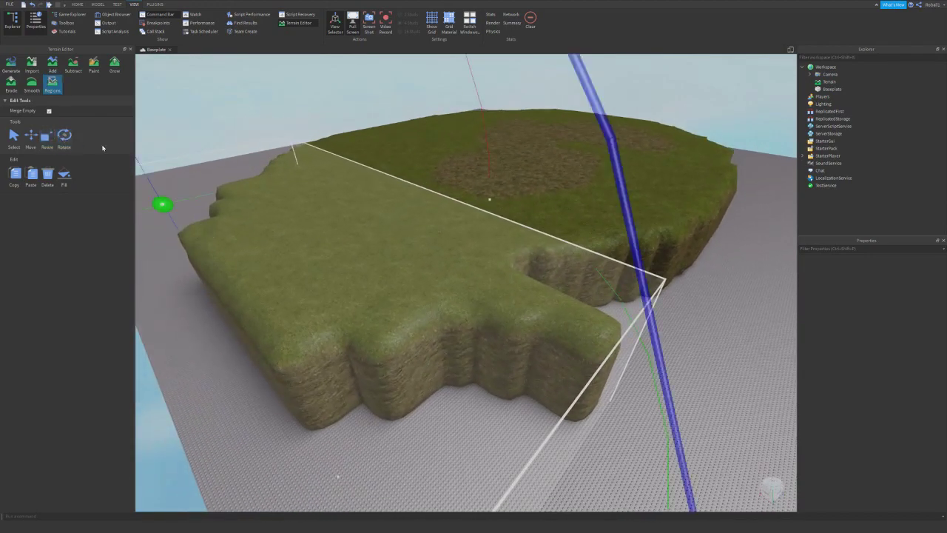
{"action": "key", "text": "s"}
{"action": "left_click_drag", "start_coordinate": [166, 204], "coordinate": [197, 232]}
{"action": "key", "text": "s"}
{"action": "key", "text": "w"}
{"action": "key", "text": "a"}
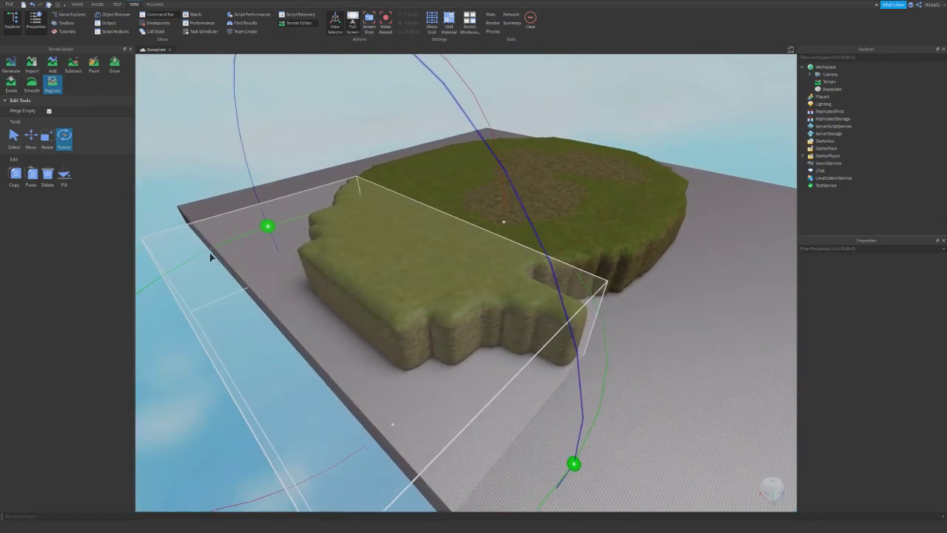
{"action": "key", "text": "ctrl+z"}
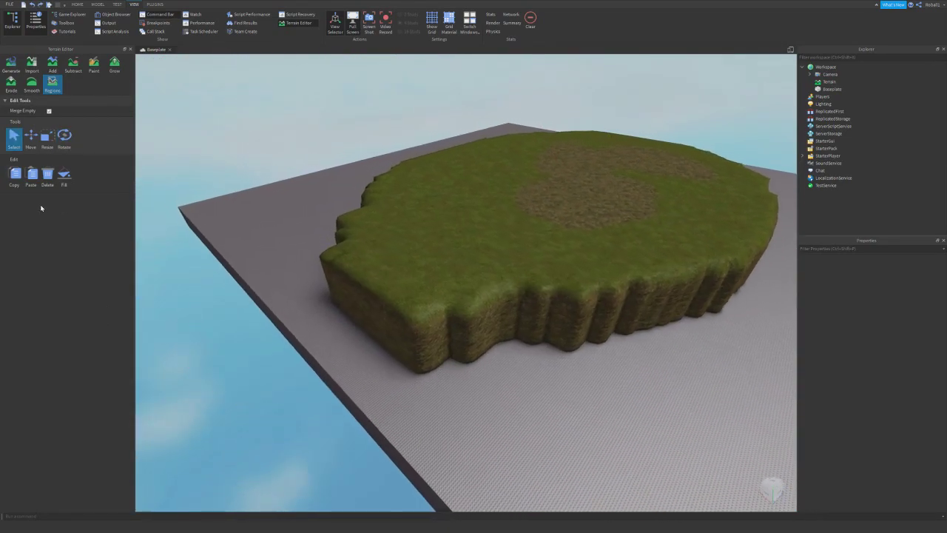
Select a box region over the terrain's protruding corner and copy it.
{"action": "left_click_drag", "start_coordinate": [521, 426], "coordinate": [339, 237]}
{"action": "left_click_drag", "start_coordinate": [415, 348], "coordinate": [259, 307]}
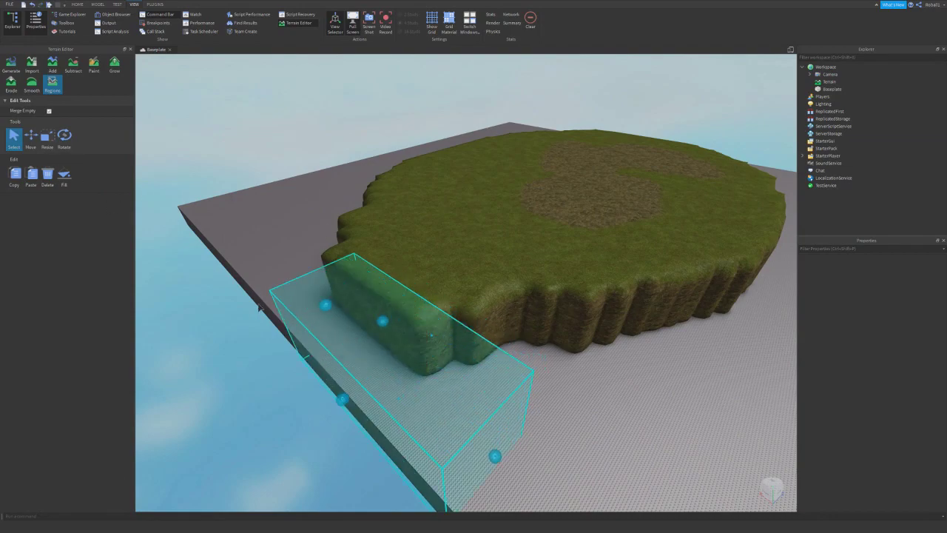
{"action": "left_click", "coordinate": [18, 177]}
{"action": "key", "text": "d"}
{"action": "right_click_drag", "start_coordinate": [477, 406], "coordinate": [505, 419]}
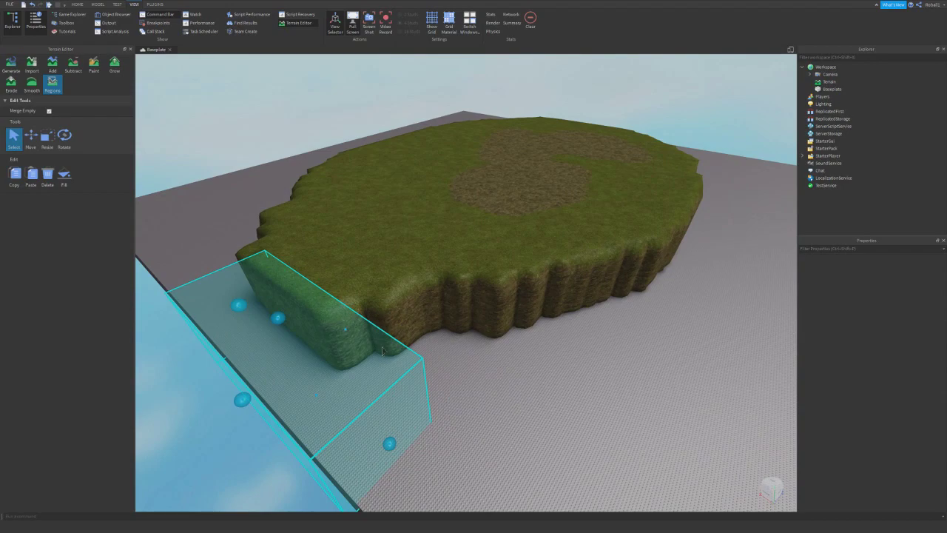
Move a pasted copy of the corner region along the terrain's side onto the open baseplate.
{"action": "left_click", "coordinate": [31, 136]}
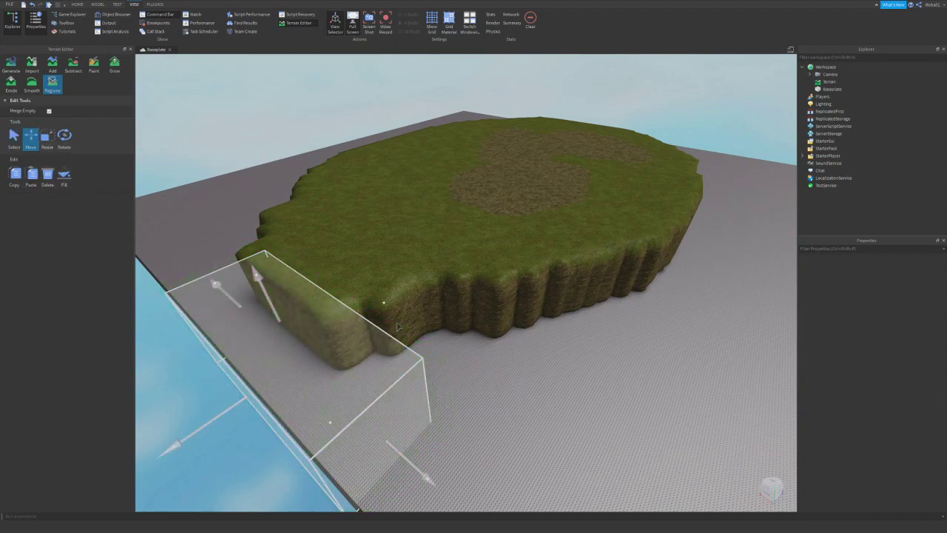
{"action": "left_click_drag", "start_coordinate": [384, 303], "coordinate": [497, 235]}
{"action": "key", "text": "d"}
{"action": "left_click_drag", "start_coordinate": [560, 332], "coordinate": [756, 485]}
{"action": "key", "text": "d"}
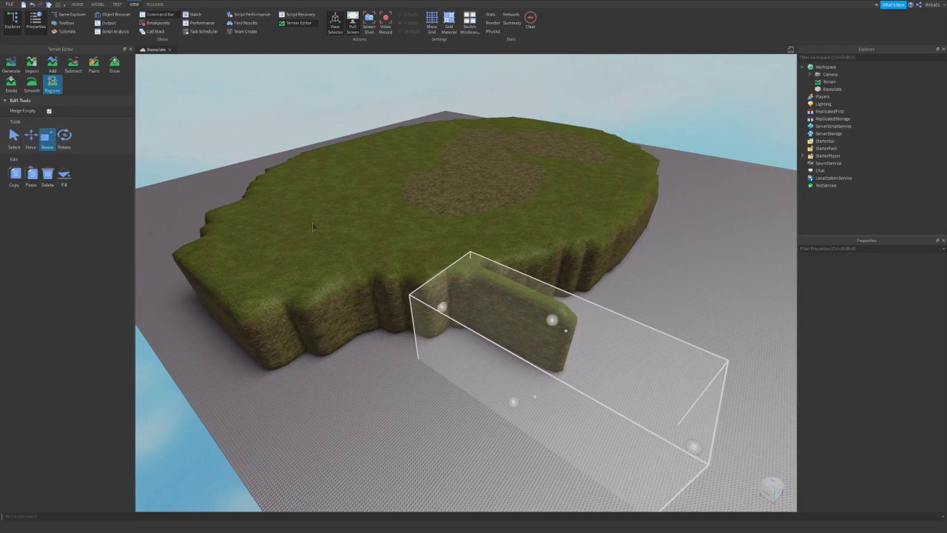
Try to resize the pasted terrain copy and undo the changes to it.
{"action": "left_click_drag", "start_coordinate": [563, 332], "coordinate": [673, 194]}
{"action": "key", "text": "ctrl+z"}
{"action": "key", "text": "ctrl+z"}
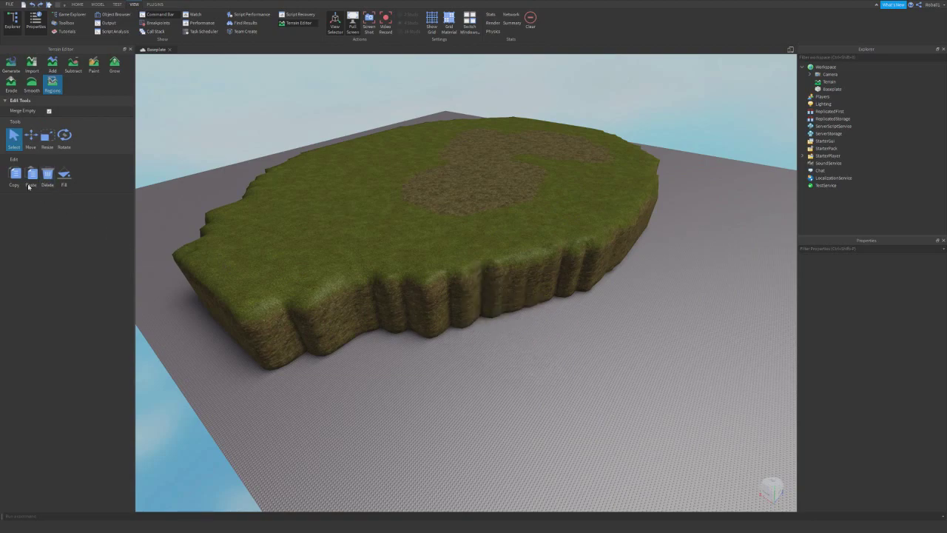
Select a box region over the terrain's corner side and delete the terrain inside it.
{"action": "left_click_drag", "start_coordinate": [269, 427], "coordinate": [288, 244]}
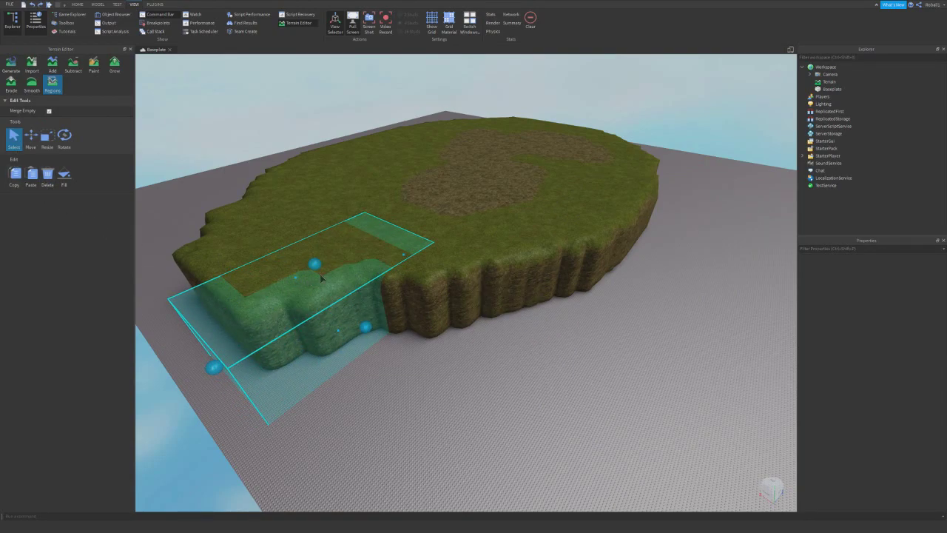
{"action": "left_click", "coordinate": [50, 181]}
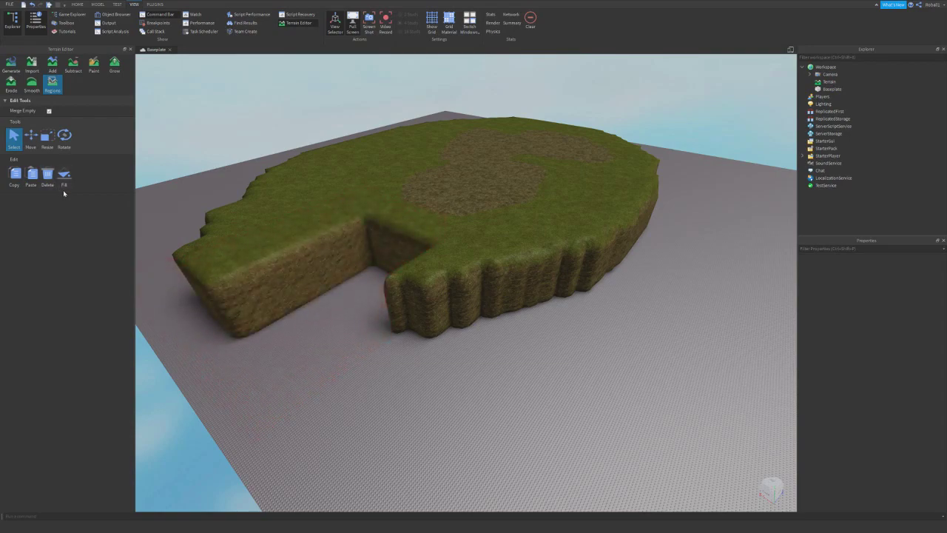
Select a long box region reaching from the terrain's corner into the grass and fill it with ground material.
{"action": "left_click", "coordinate": [68, 184]}
{"action": "left_click_drag", "start_coordinate": [240, 397], "coordinate": [526, 201]}
{"action": "left_click", "coordinate": [65, 176]}
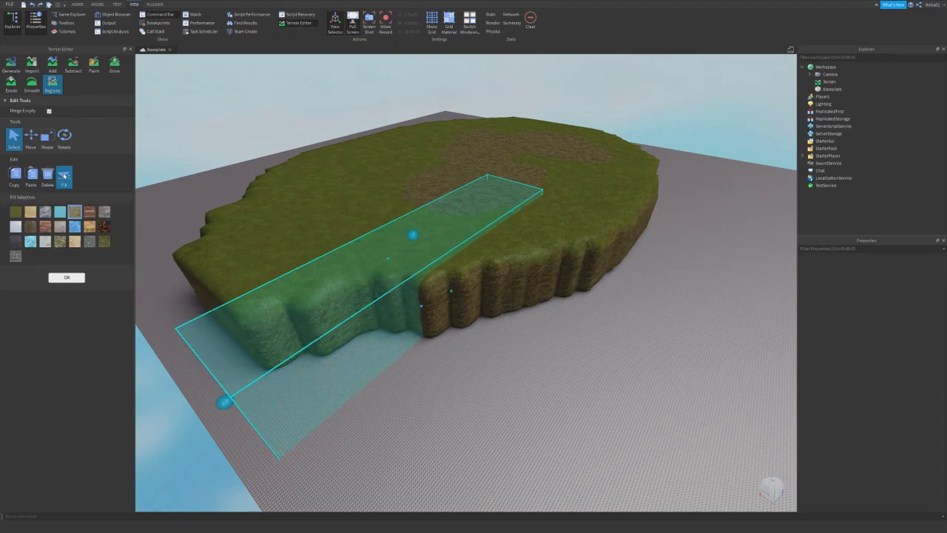
{"action": "left_click", "coordinate": [67, 277]}
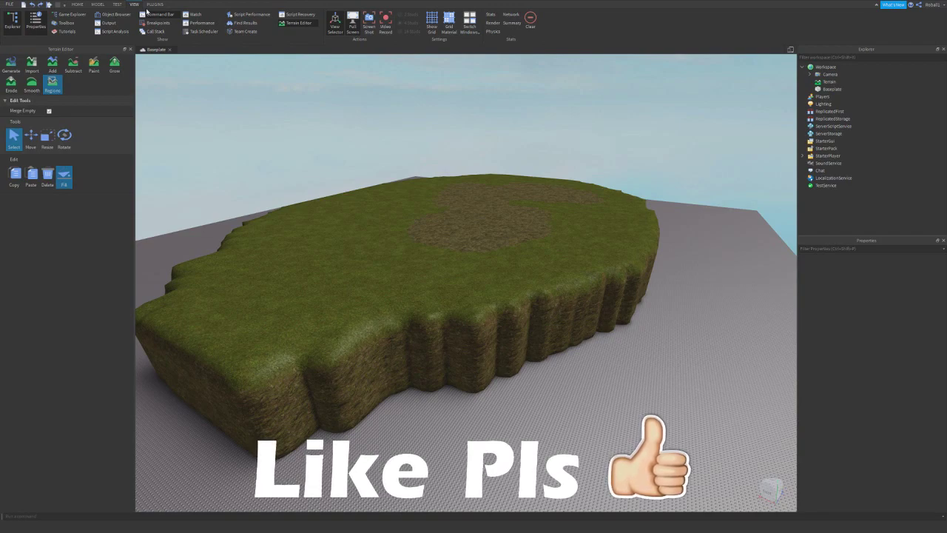
Look through the installed plugins, opening Part to Terrain, the building toolset and the Waterfall Generator.
{"action": "key", "text": "alt+Tab"}
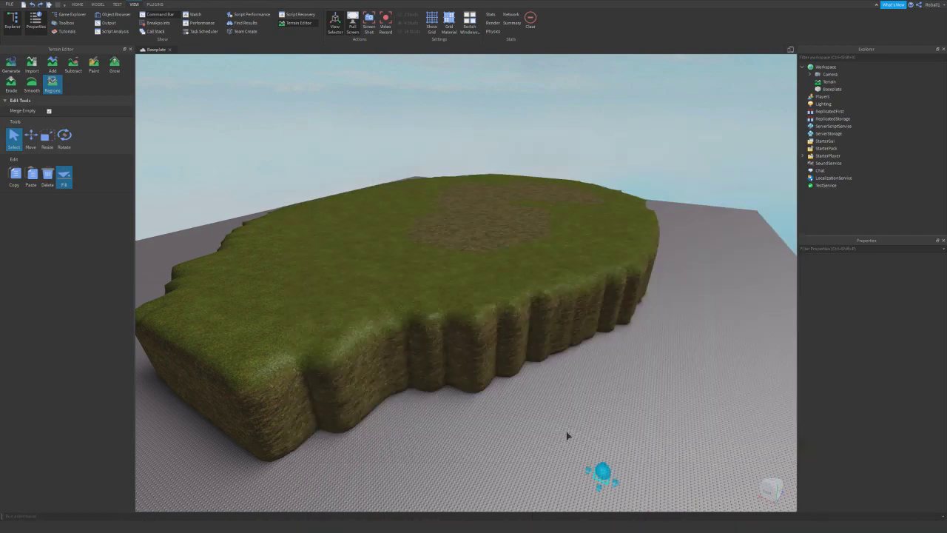
{"action": "left_click", "coordinate": [152, 4]}
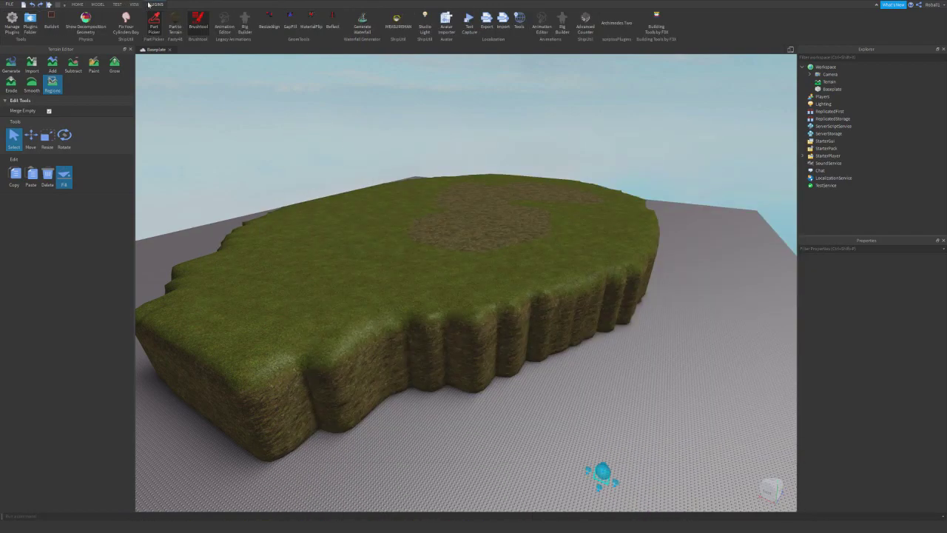
{"action": "left_click", "coordinate": [174, 30]}
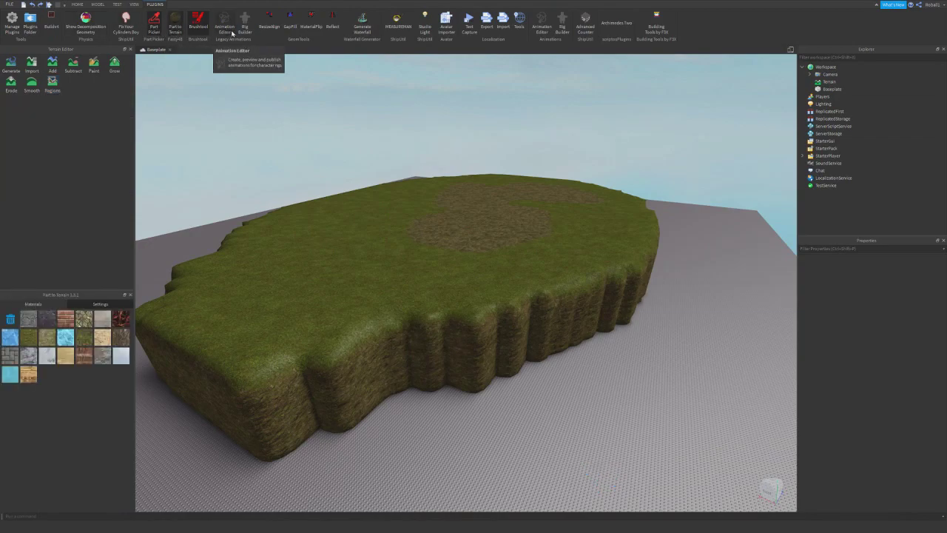
{"action": "left_click", "coordinate": [52, 25]}
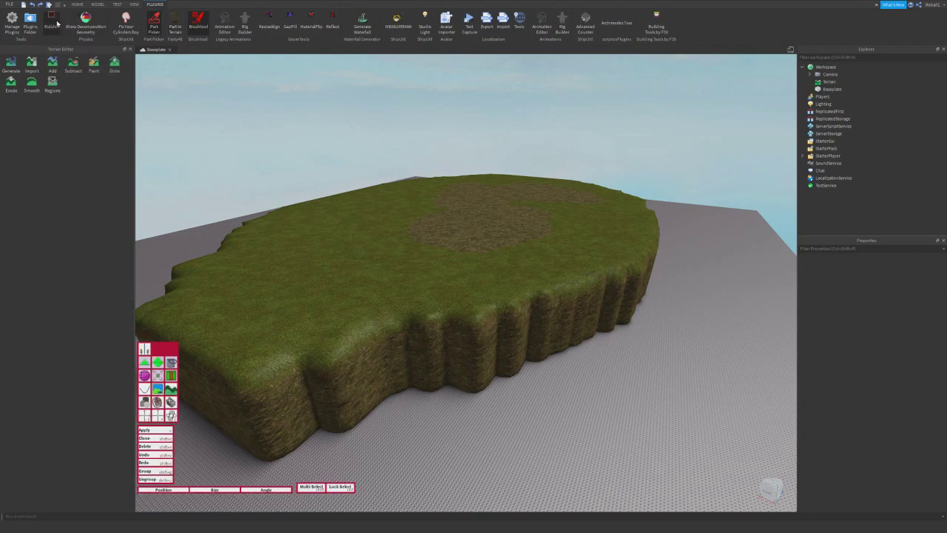
{"action": "left_click", "coordinate": [362, 24]}
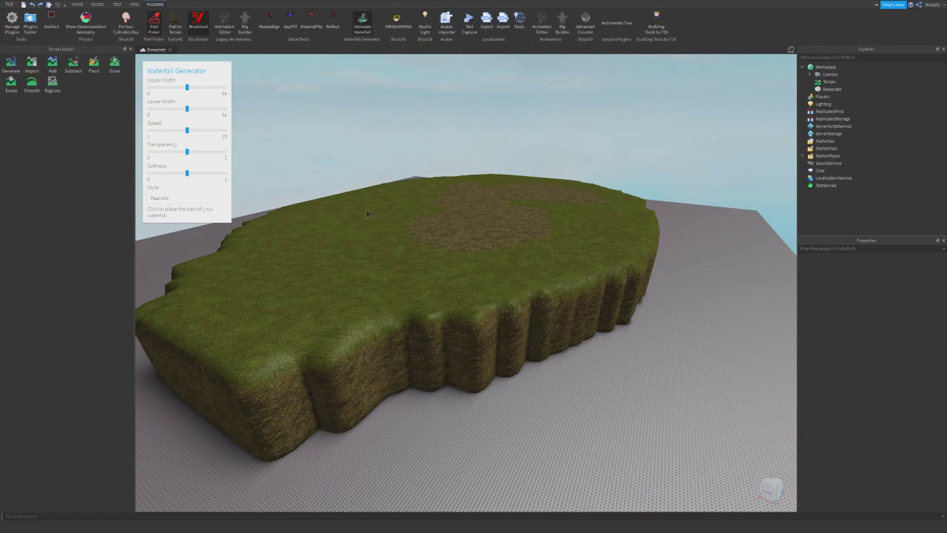
{"action": "right_click_drag", "start_coordinate": [365, 211], "coordinate": [462, 255]}
Leave the Waterfall Generator and activate the Add terrain tool.
{"action": "left_click", "coordinate": [96, 62]}
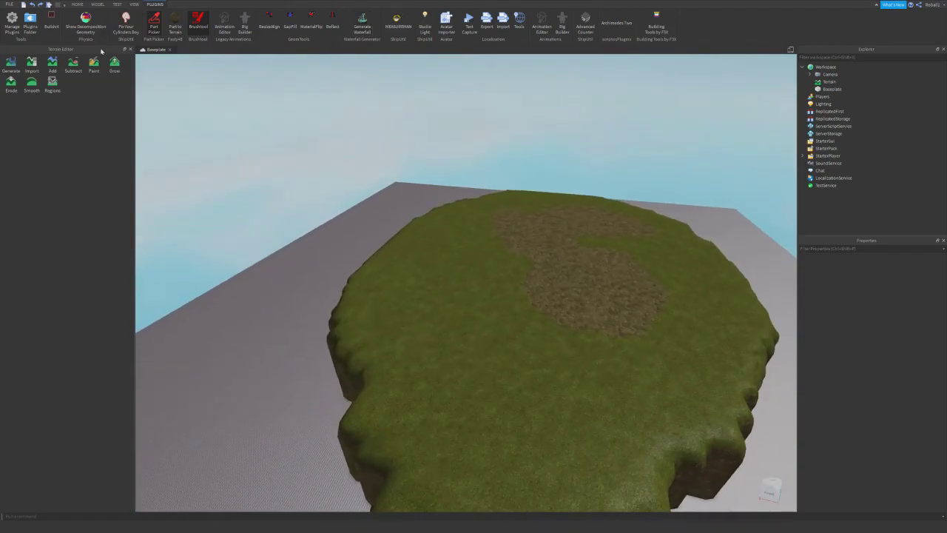
{"action": "left_click", "coordinate": [52, 65]}
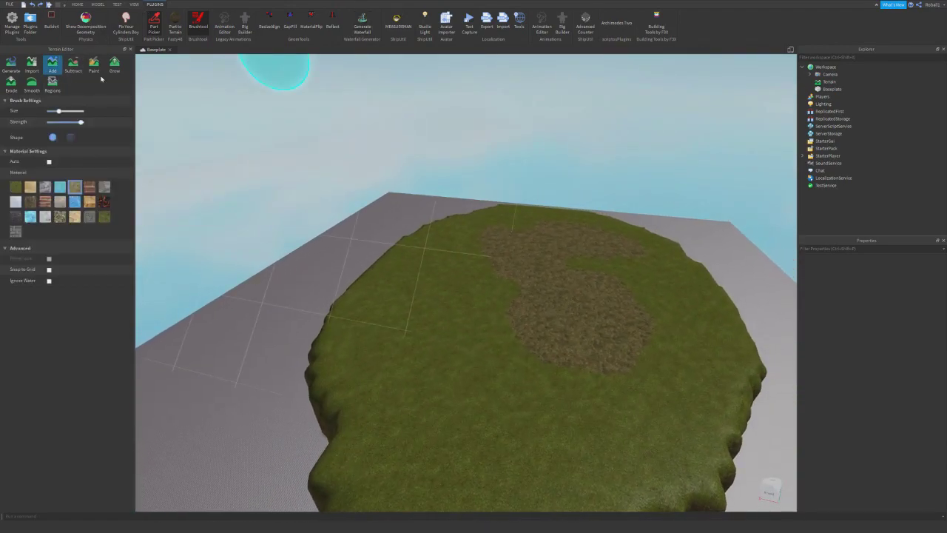